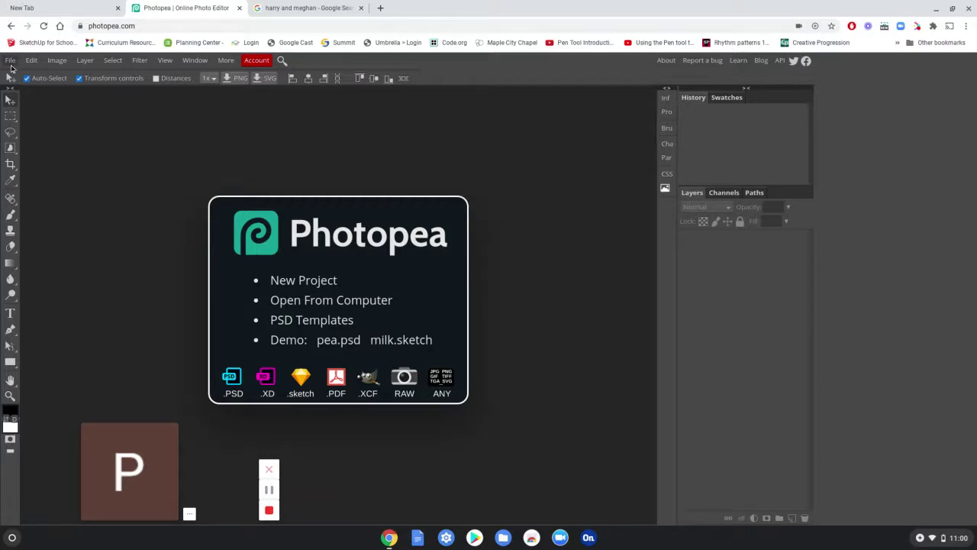
- Open magazine.jpeg from the Downloads folder
{"action": "left_click", "coordinate": [10, 61]}
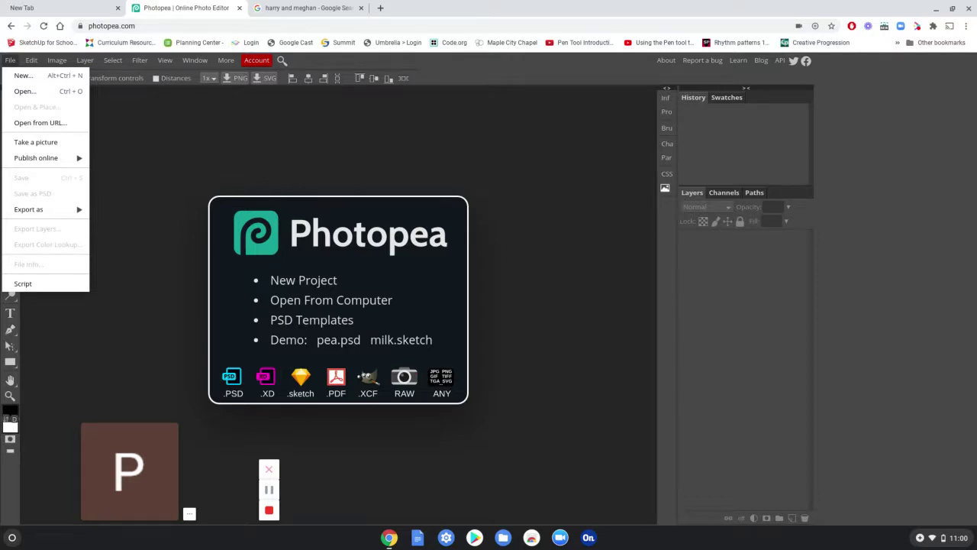
{"action": "left_click", "coordinate": [29, 94]}
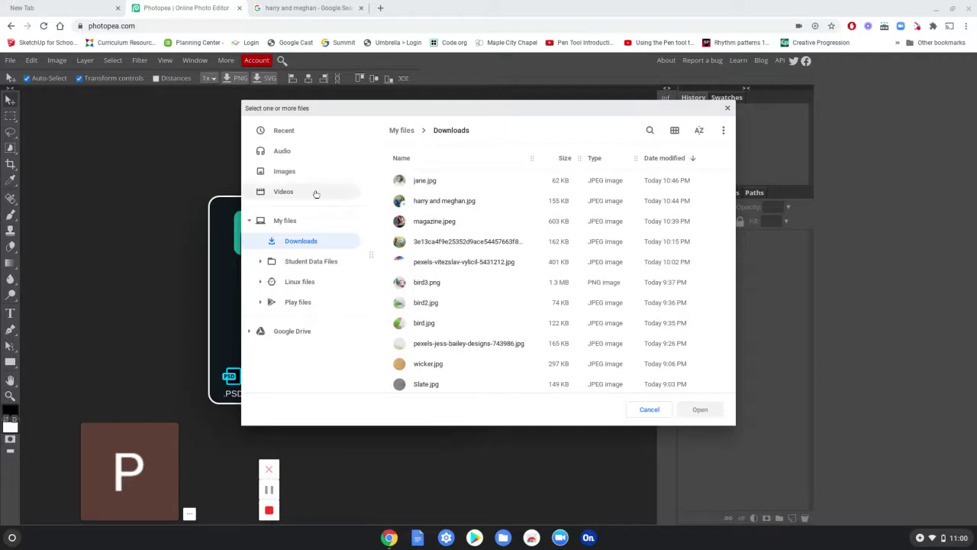
{"action": "double_click", "coordinate": [440, 221]}
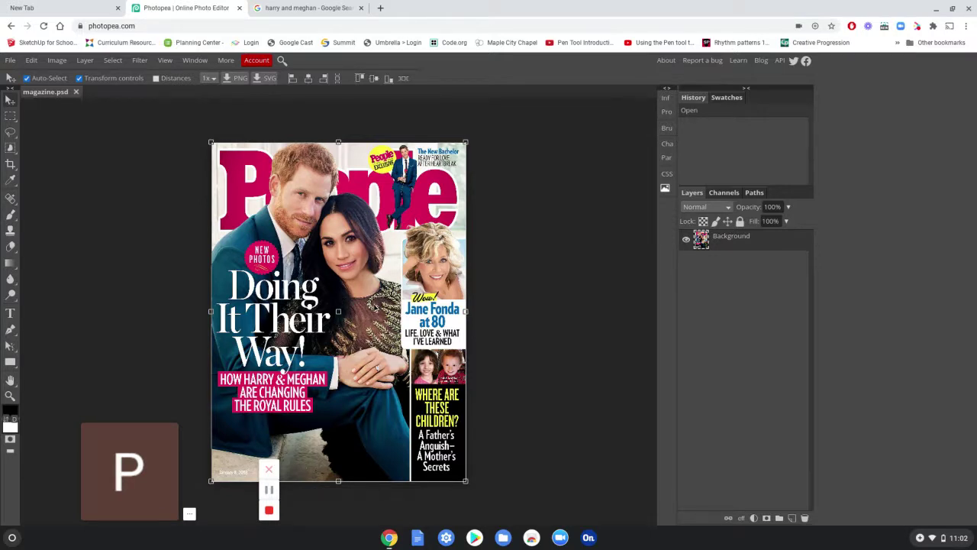
- Place harry and meghan.jpg from the Downloads folder into the magazine document
{"action": "left_click", "coordinate": [11, 62]}
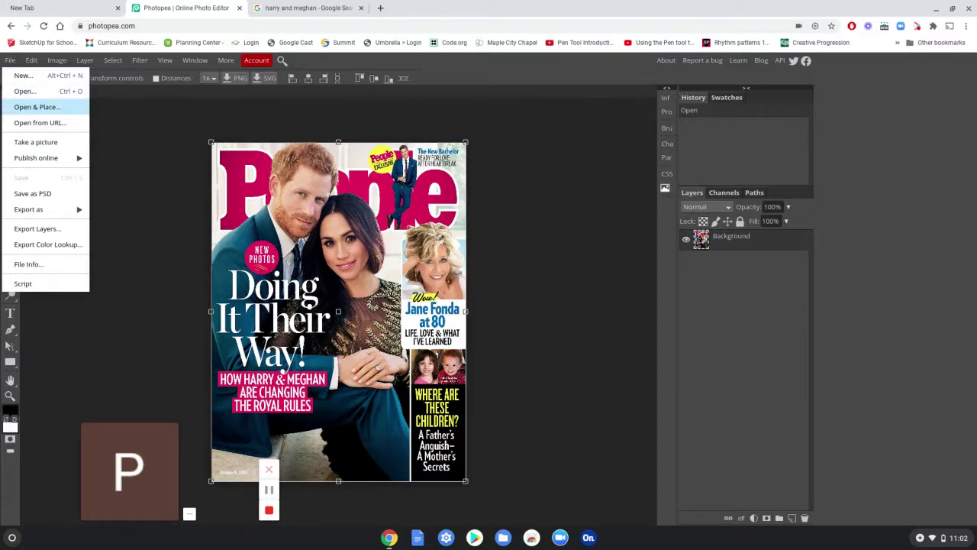
{"action": "left_click", "coordinate": [35, 108]}
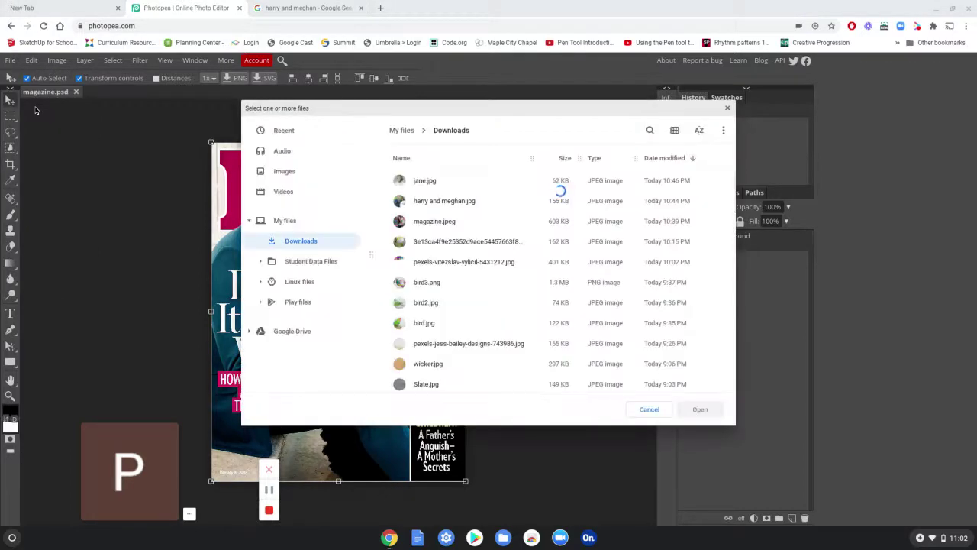
{"action": "left_click", "coordinate": [445, 202]}
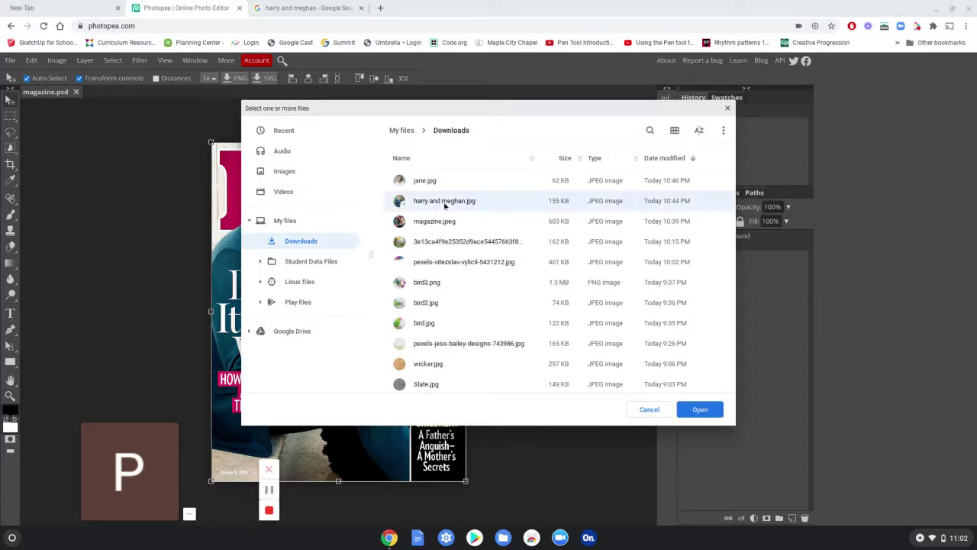
{"action": "left_click", "coordinate": [697, 410]}
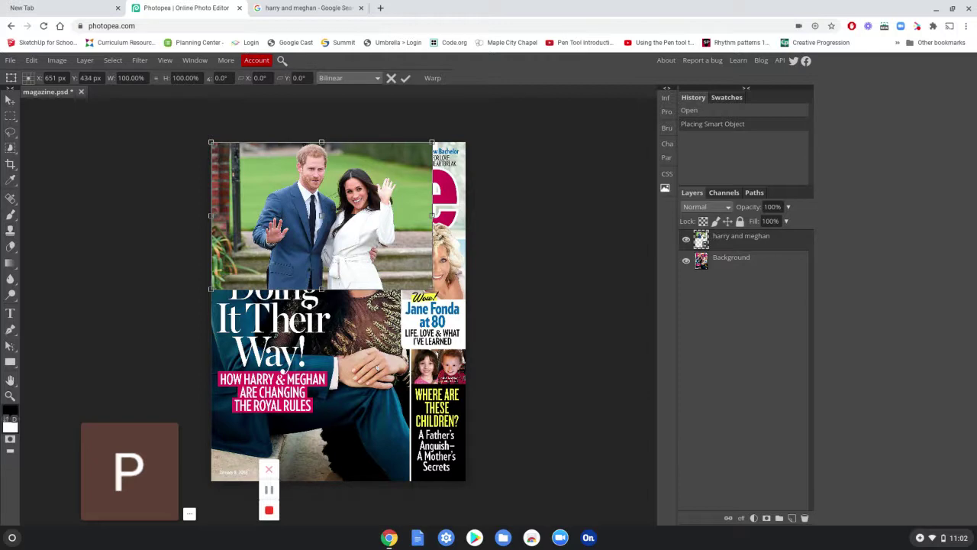
- Scale the placed photo proportionally to about 181%, position the couple over the magazine cover below its upper edge, and apply the transform
{"action": "left_click_drag", "start_coordinate": [433, 288], "coordinate": [462, 183]}
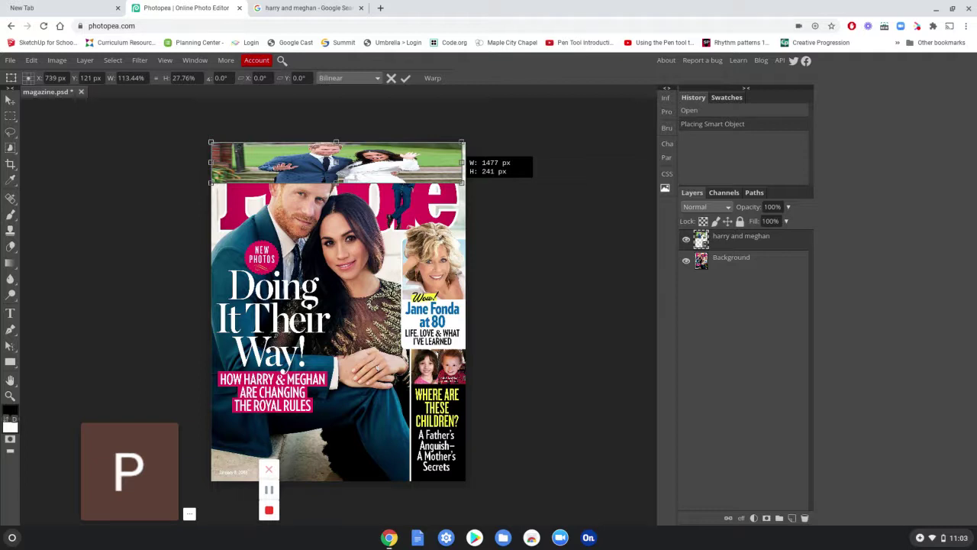
{"action": "left_click_drag", "start_coordinate": [464, 183], "coordinate": [613, 430]}
{"action": "left_click_drag", "start_coordinate": [627, 436], "coordinate": [636, 447]}
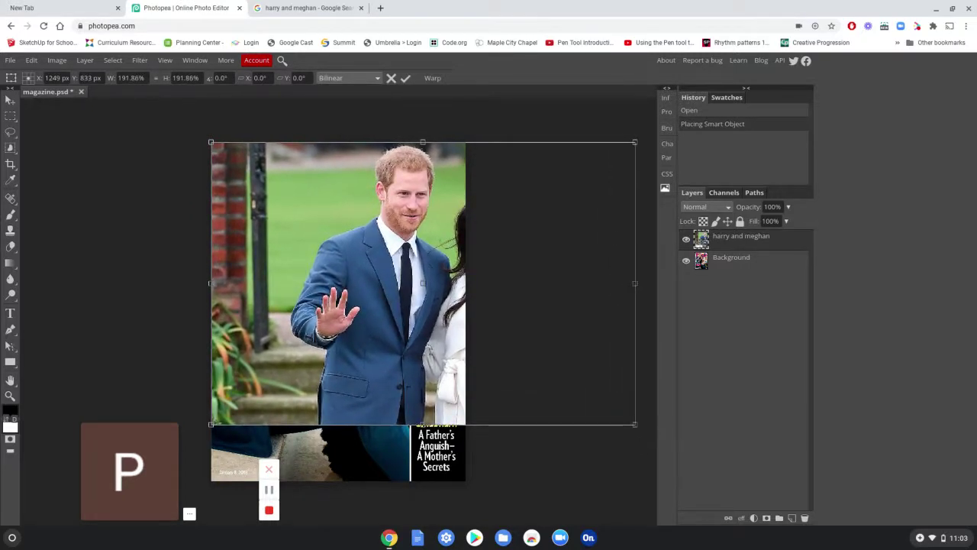
{"action": "left_click_drag", "start_coordinate": [547, 349], "coordinate": [449, 372]}
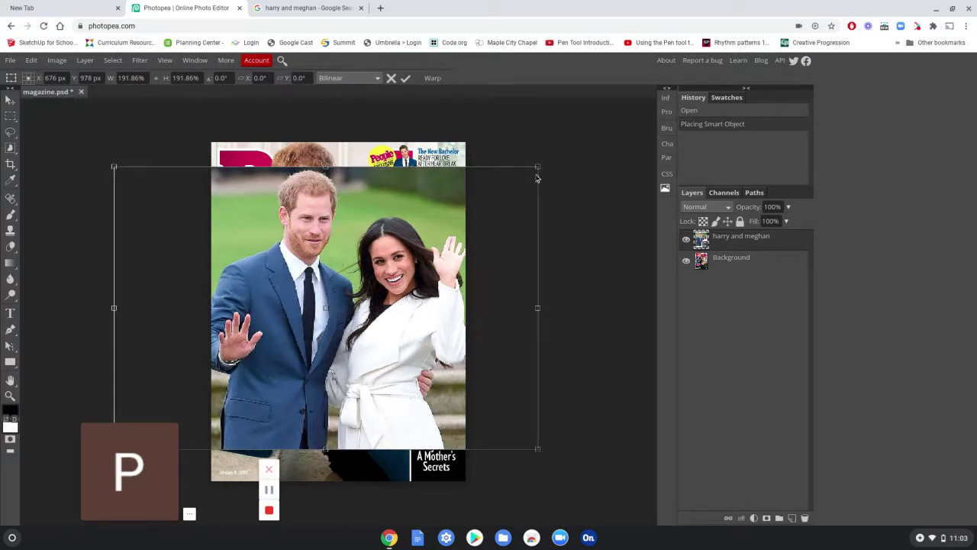
{"action": "left_click_drag", "start_coordinate": [538, 165], "coordinate": [513, 203]}
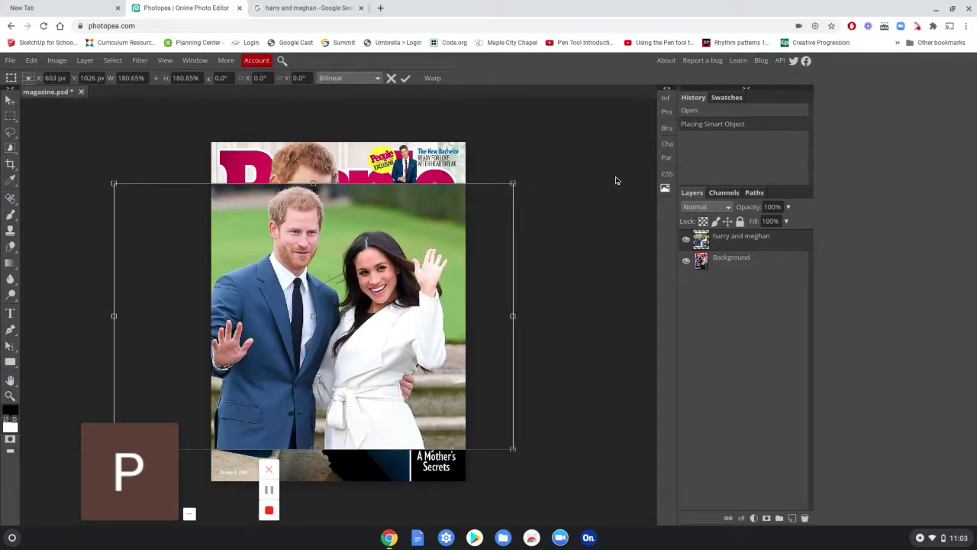
{"action": "left_click", "coordinate": [406, 80]}
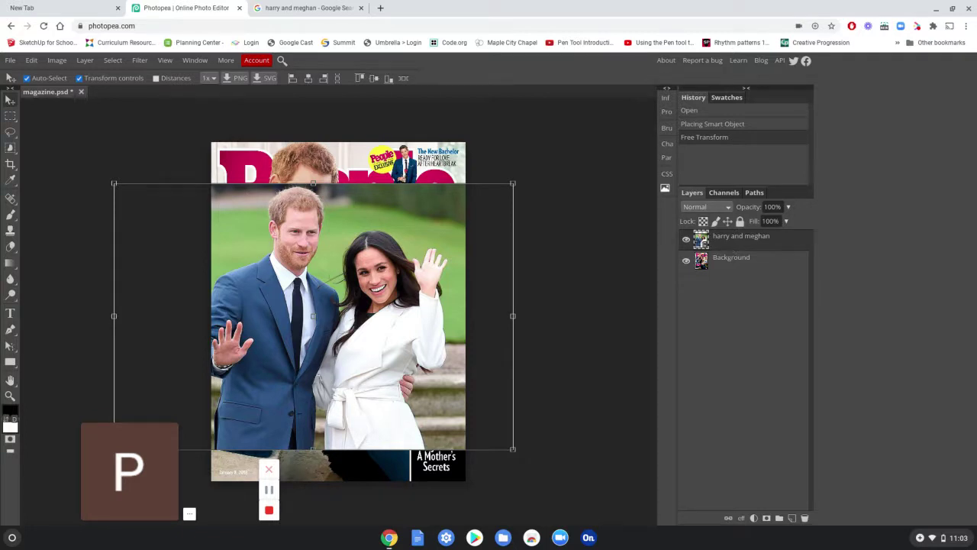
- Duplicate the harry and meghan layer and hide the original photo layer and the Background
{"action": "right_click", "coordinate": [729, 247]}
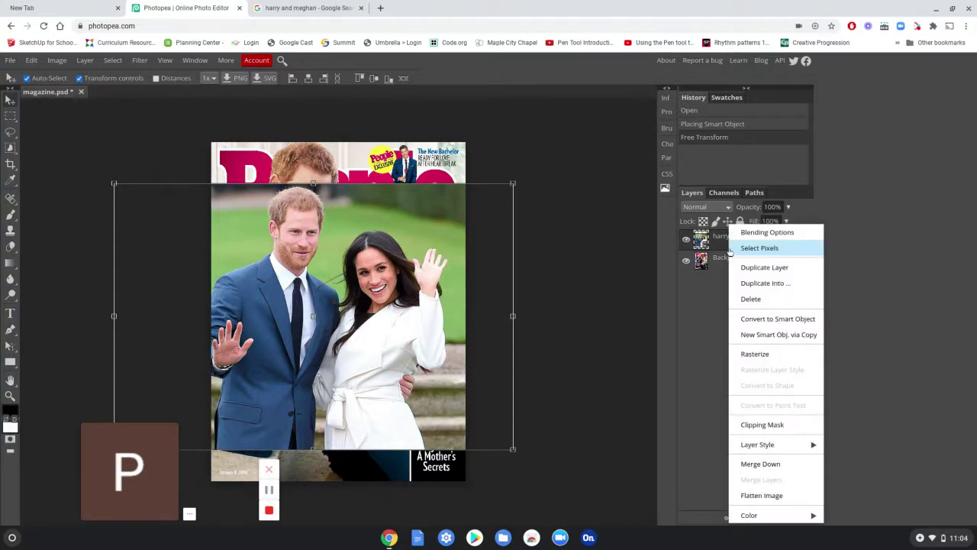
{"action": "left_click", "coordinate": [745, 266]}
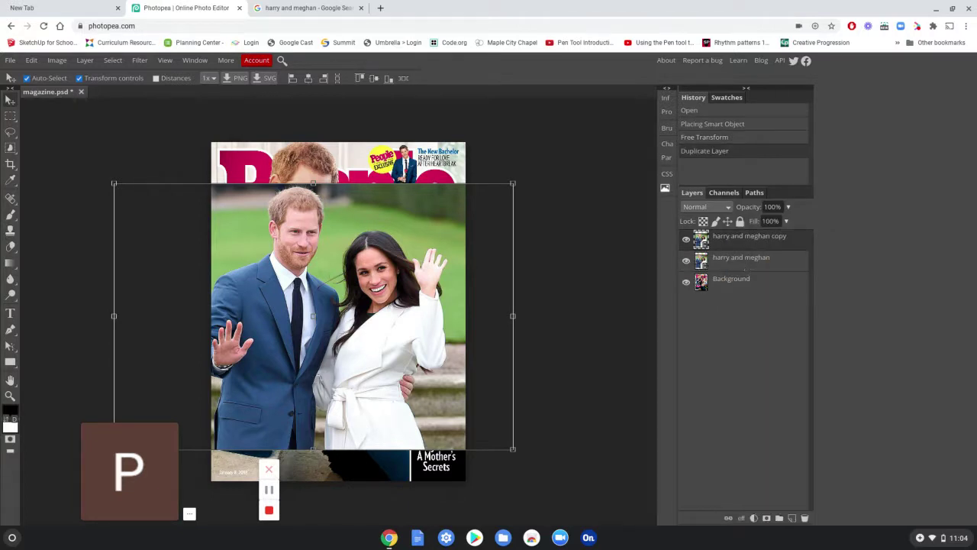
{"action": "left_click", "coordinate": [685, 261]}
{"action": "left_click", "coordinate": [686, 282]}
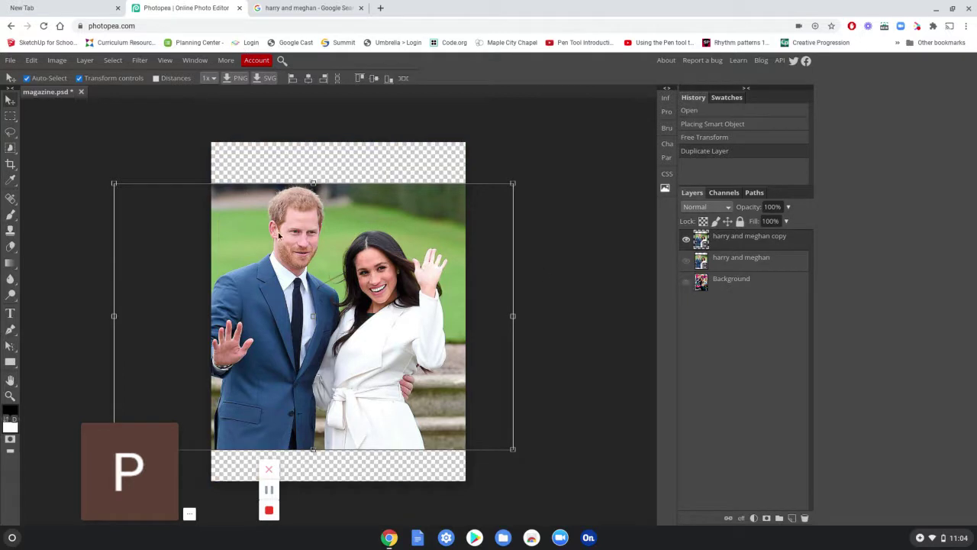
- Rasterize the harry and meghan copy layer and select the couple with the Quick Selection tool
{"action": "left_click", "coordinate": [10, 149]}
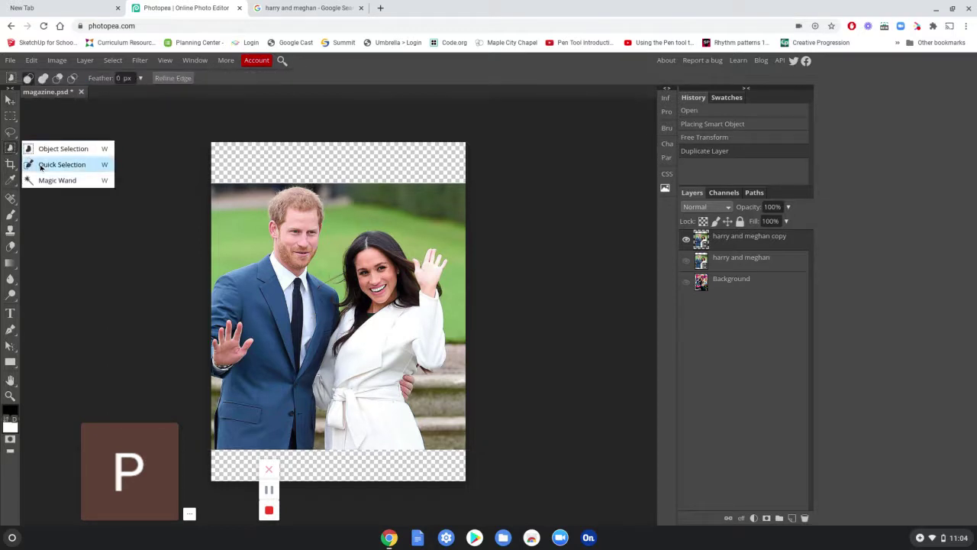
{"action": "left_click", "coordinate": [40, 166]}
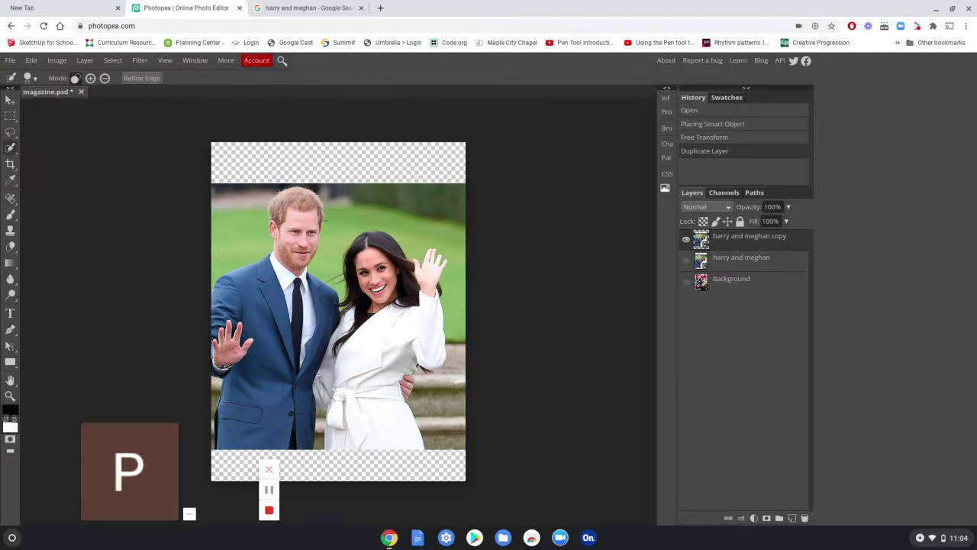
{"action": "left_click", "coordinate": [305, 216]}
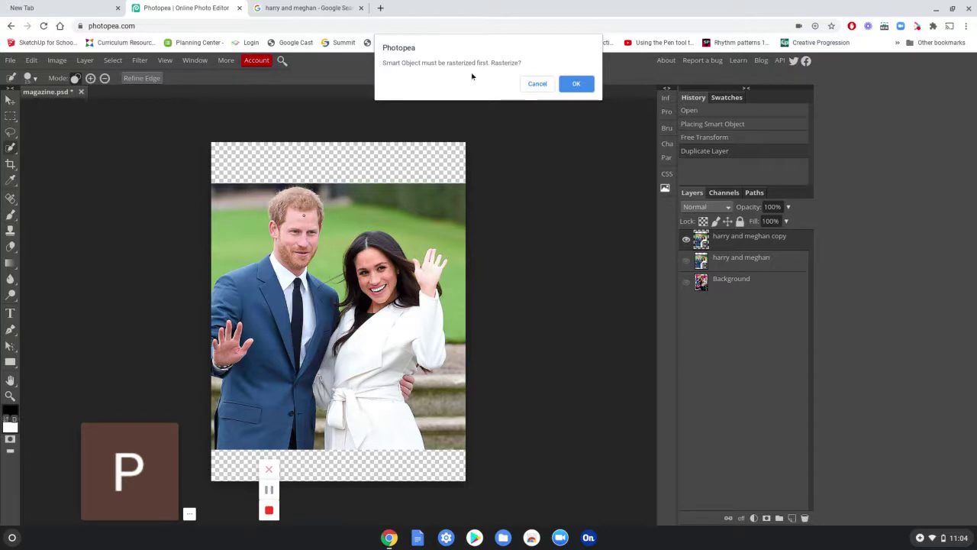
{"action": "left_click", "coordinate": [572, 85]}
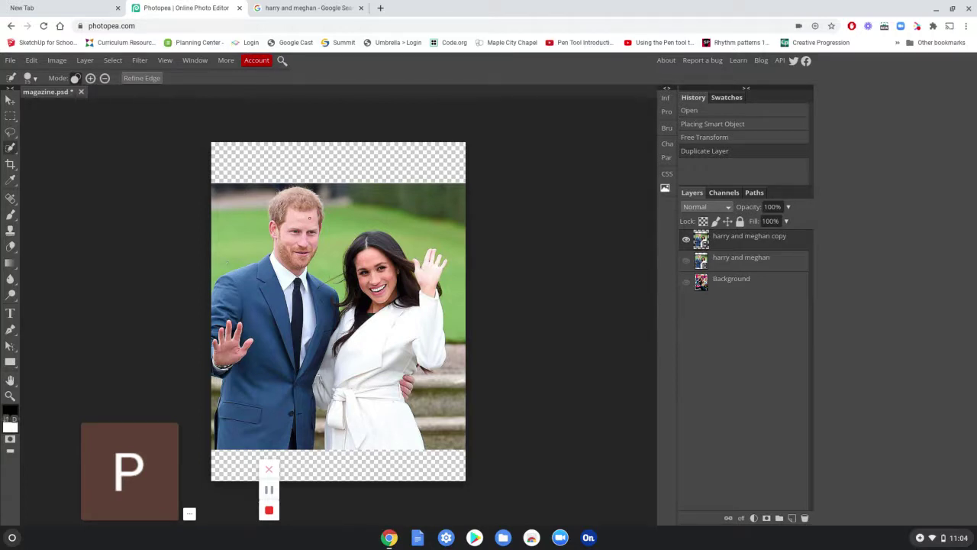
{"action": "mouse_move", "coordinate": [309, 218]}
{"action": "left_mouse_down"}
{"action": "mouse_move", "coordinate": [290, 234]}
{"action": "mouse_move", "coordinate": [305, 206]}
{"action": "mouse_move", "coordinate": [319, 223]}
{"action": "mouse_move", "coordinate": [302, 198]}
{"action": "left_mouse_up"}
{"action": "mouse_move", "coordinate": [441, 261]}
{"action": "left_mouse_down"}
{"action": "mouse_move", "coordinate": [328, 321]}
{"action": "mouse_move", "coordinate": [279, 268]}
{"action": "left_mouse_up"}
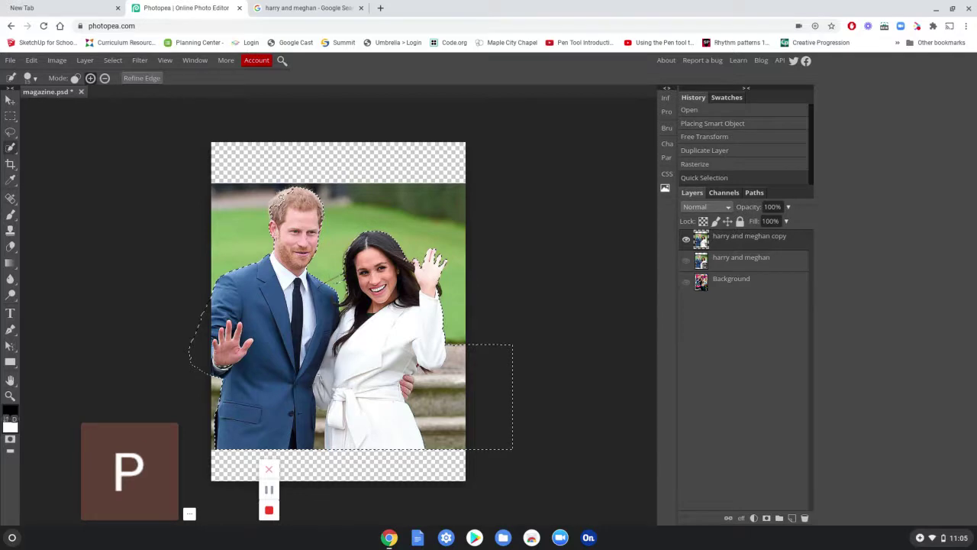
- Try to add the missing patch of the man's hair to the selection with Quick Selection, undoing the attempts
{"action": "scroll", "coordinate": [281, 196], "scroll_direction": "up", "scroll_amount": 2}
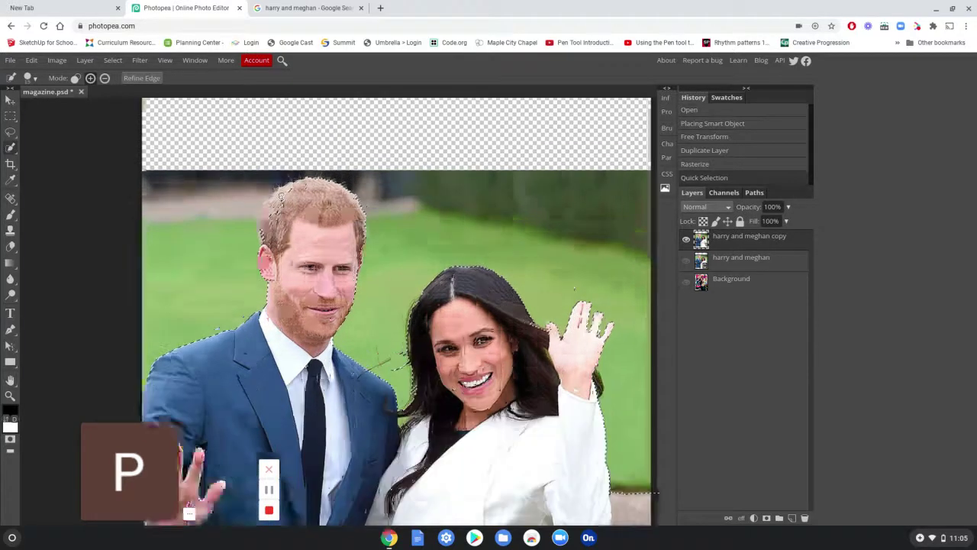
{"action": "scroll", "coordinate": [282, 197], "scroll_direction": "up", "scroll_amount": 1}
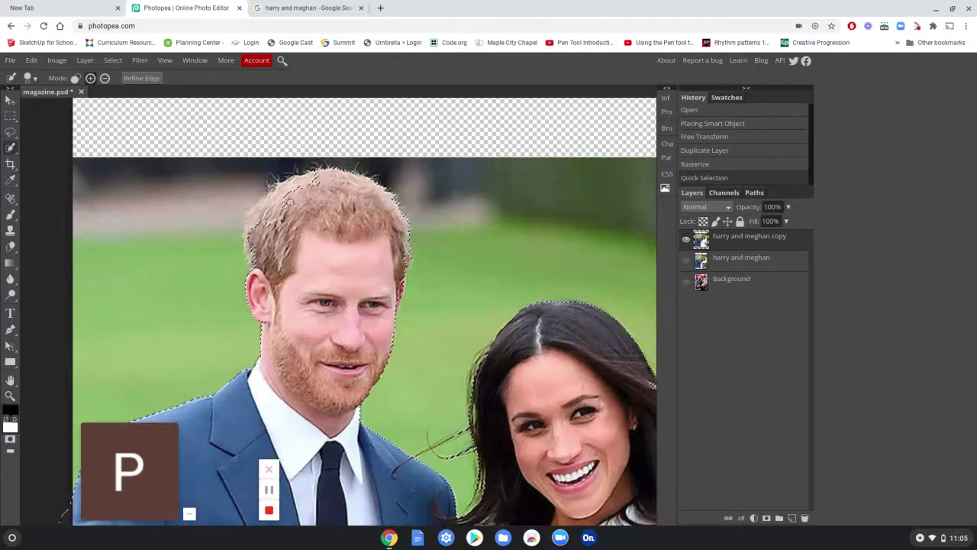
{"action": "left_click", "coordinate": [309, 185]}
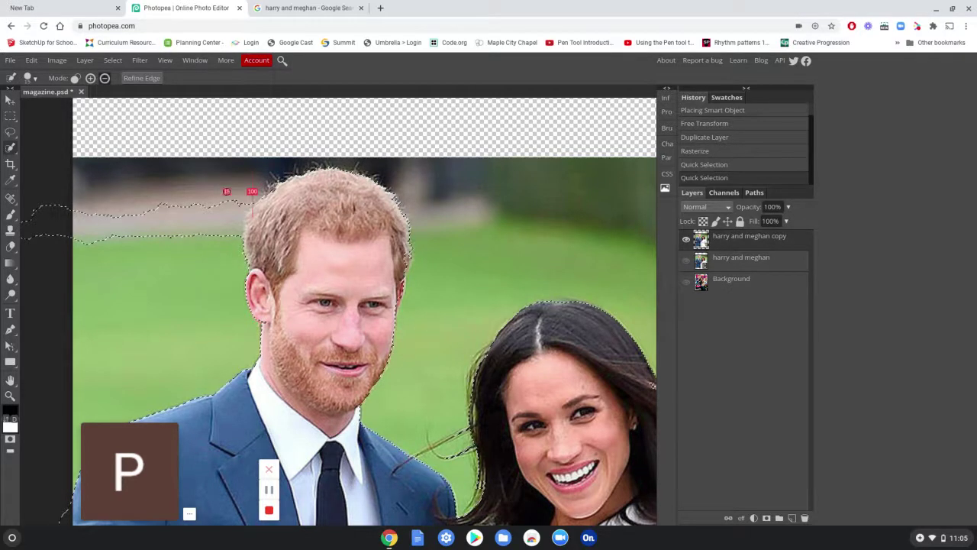
{"action": "left_click", "coordinate": [222, 201]}
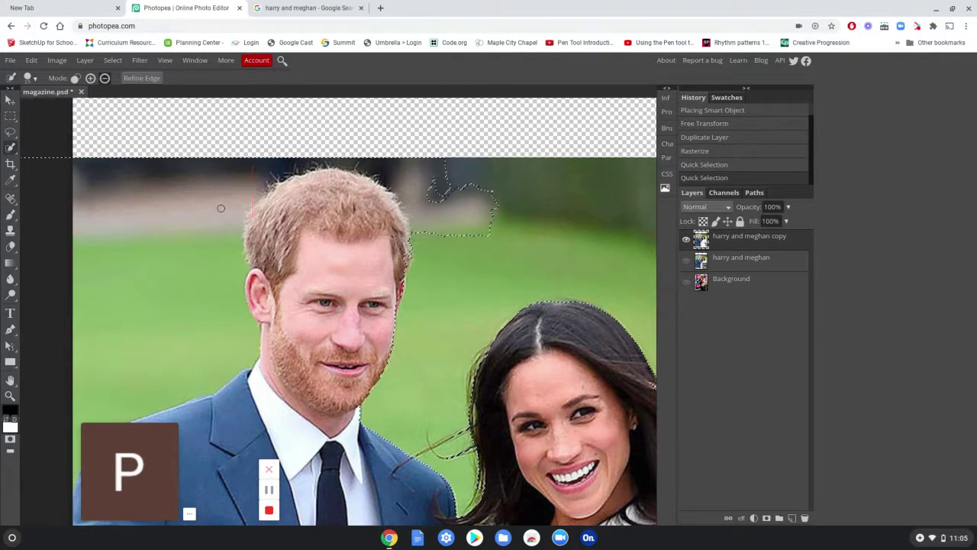
{"action": "key", "text": "ctrl+z"}
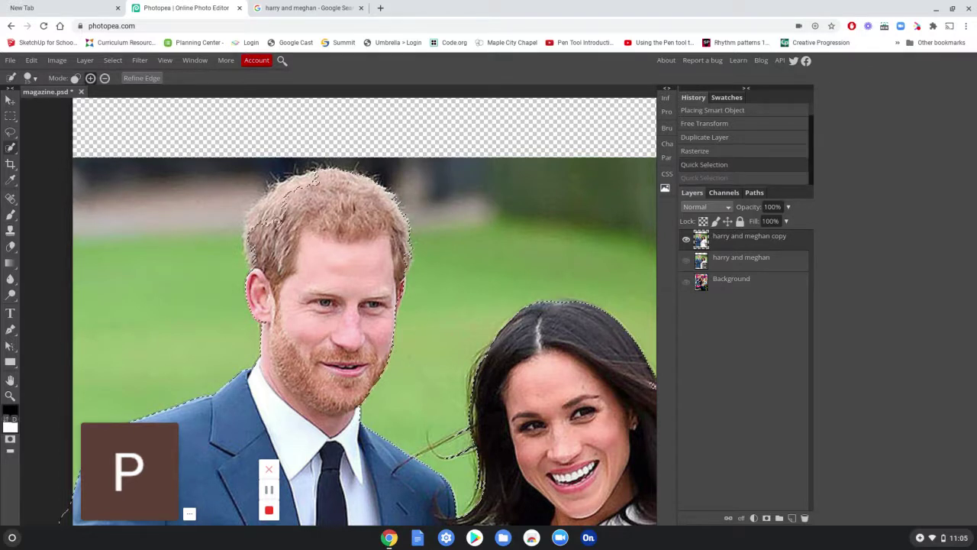
{"action": "left_click", "coordinate": [274, 229]}
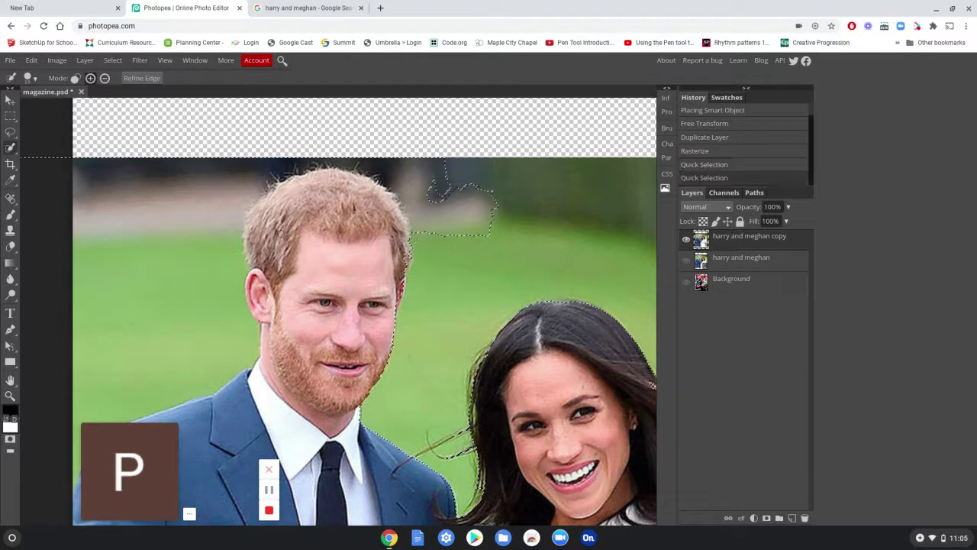
{"action": "key", "text": "ctrl+z"}
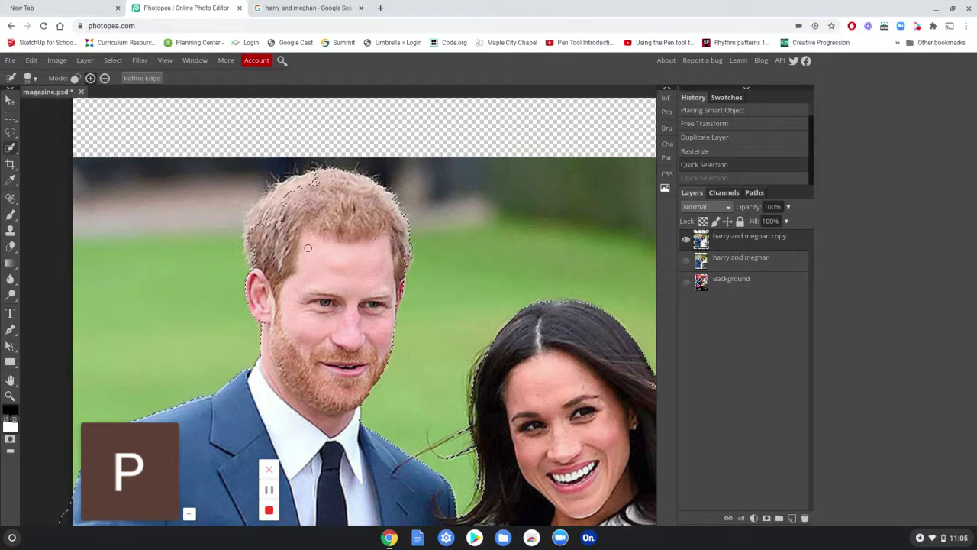
- Add the missing patch of the man's hair to the existing selection with the Lasso tool in add mode
{"action": "right_click", "coordinate": [12, 150]}
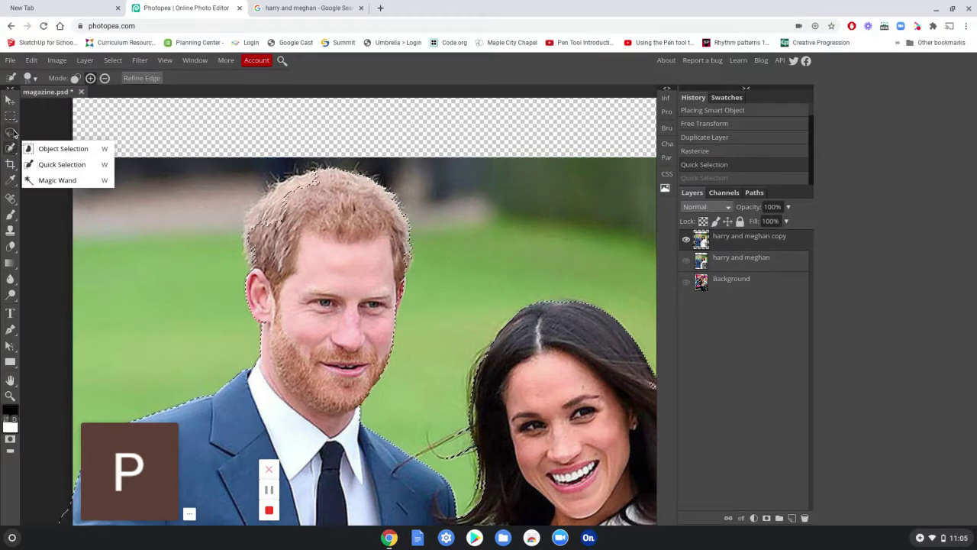
{"action": "left_click", "coordinate": [13, 133]}
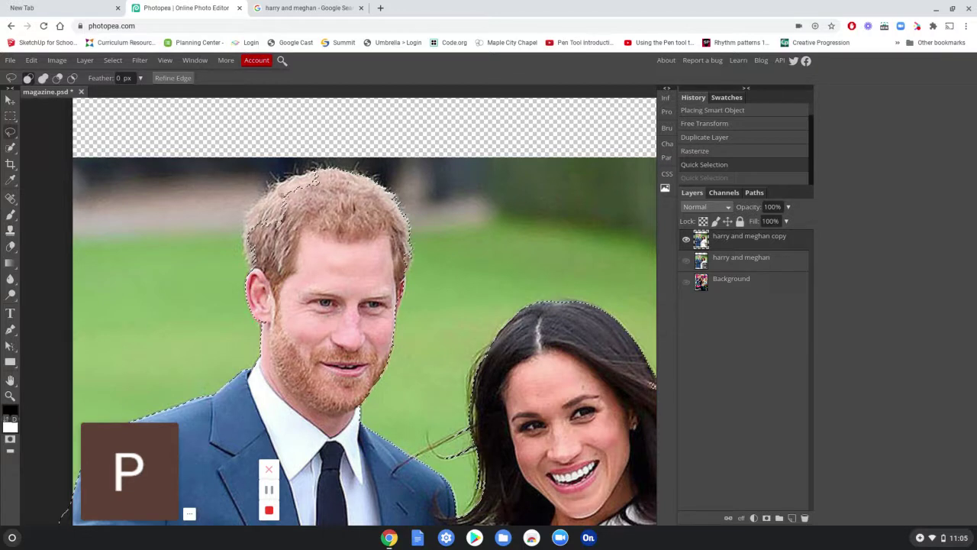
{"action": "left_click", "coordinate": [43, 79]}
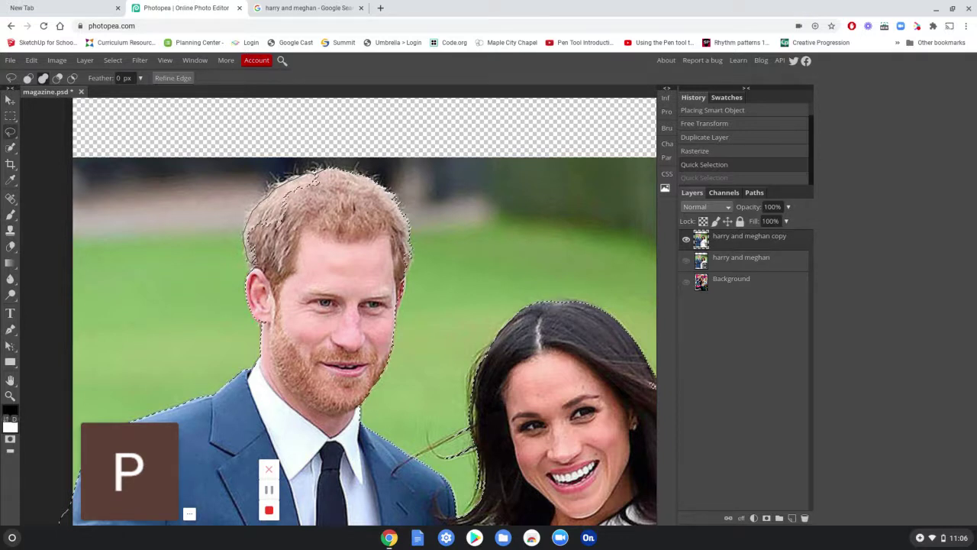
{"action": "left_click_drag", "start_coordinate": [288, 214], "coordinate": [328, 170]}
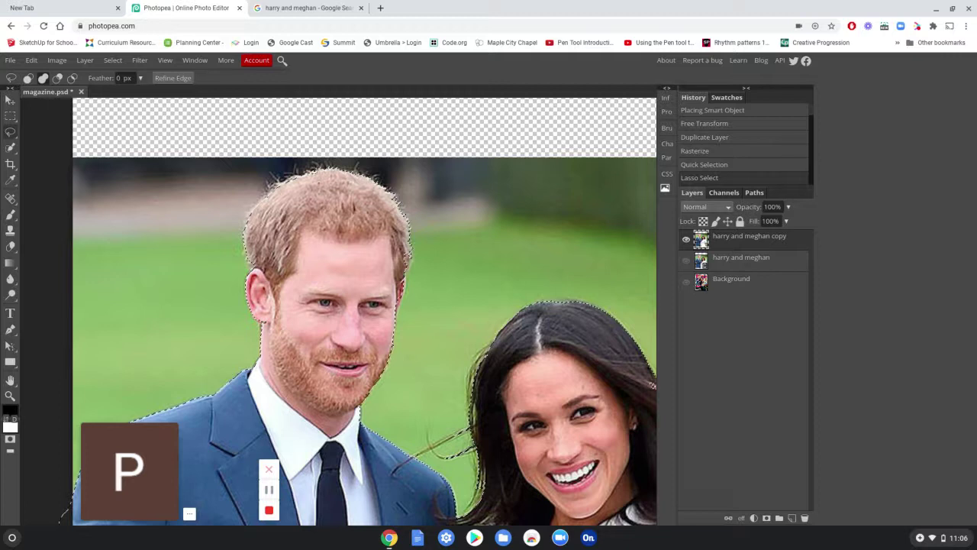
- Add a raster mask from the selection to the harry and meghan copy layer and show the original photo layer again
{"action": "right_click", "coordinate": [380, 250]}
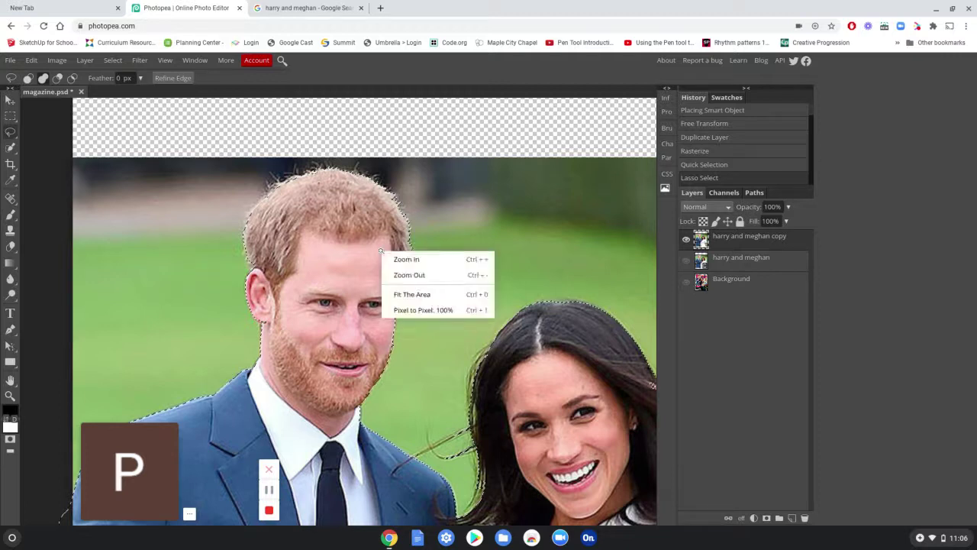
{"action": "left_click", "coordinate": [408, 294]}
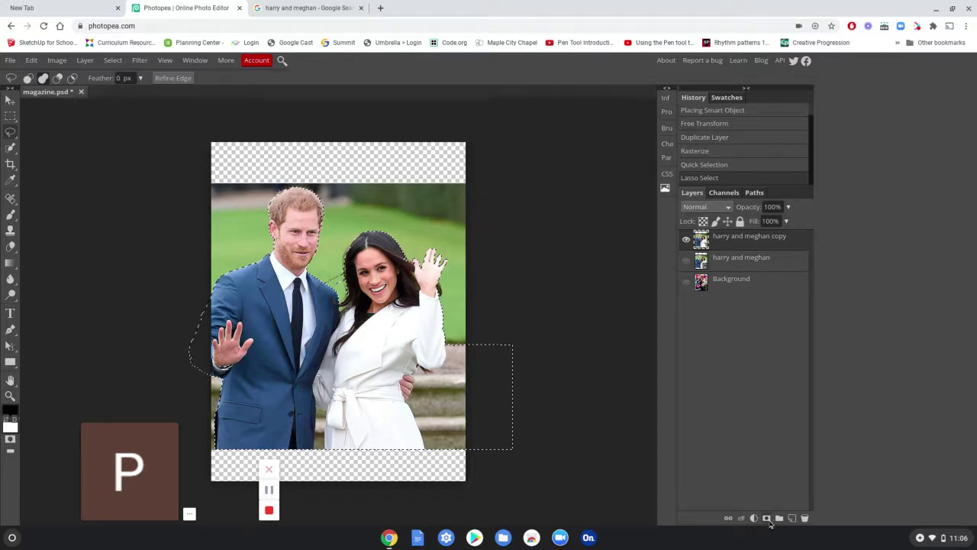
{"action": "left_click", "coordinate": [767, 519]}
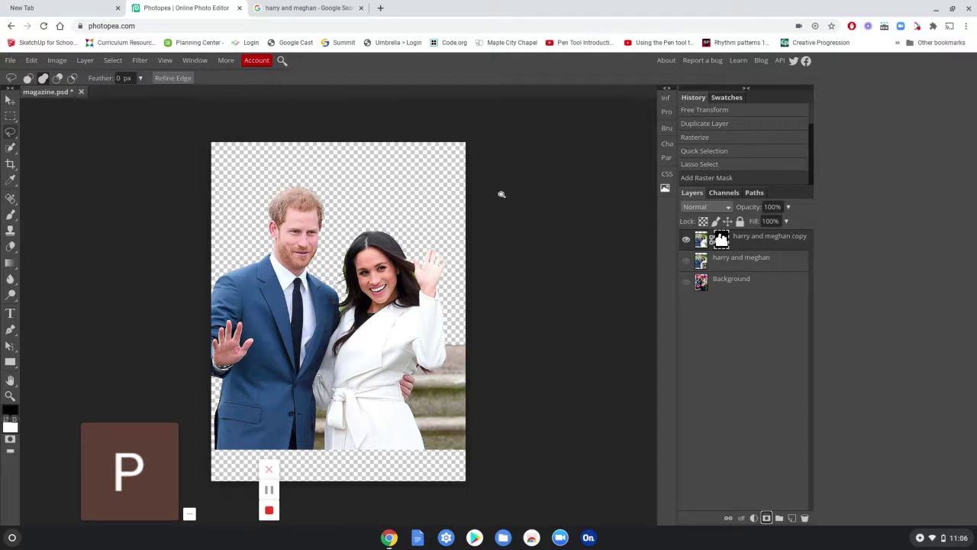
{"action": "left_click", "coordinate": [686, 261]}
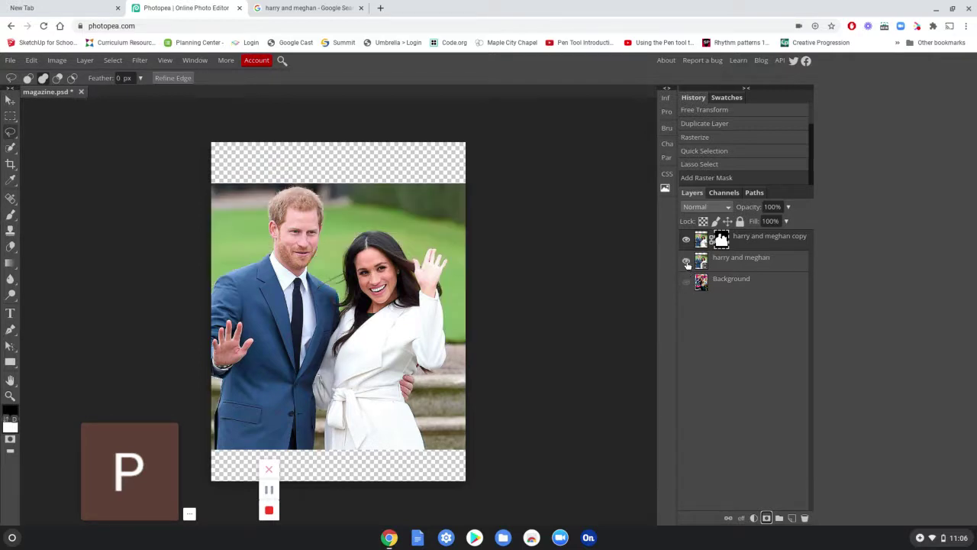
- Add the text "People" at 78 px directly above the harry and meghan layer, starting near the man's head
{"action": "left_click", "coordinate": [727, 265]}
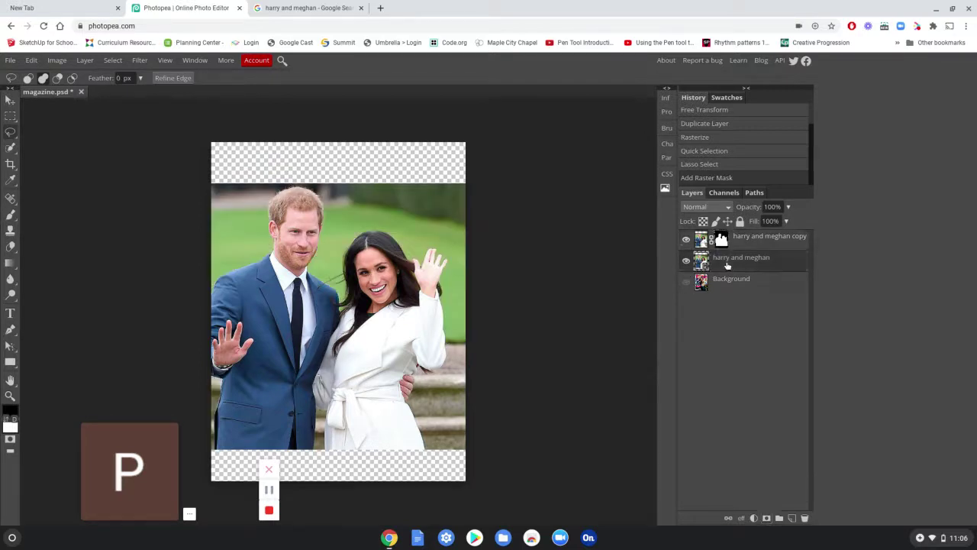
{"action": "left_click", "coordinate": [742, 244]}
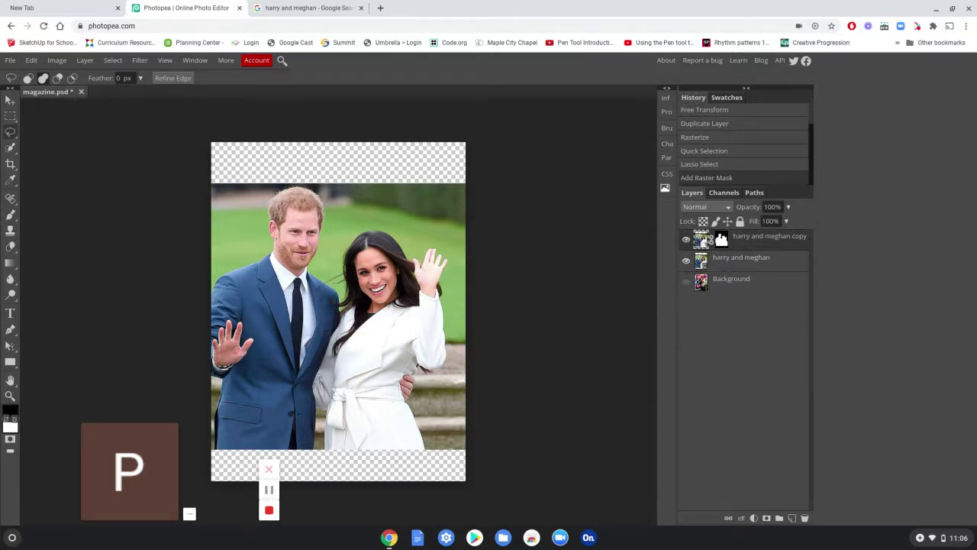
{"action": "left_click", "coordinate": [741, 269]}
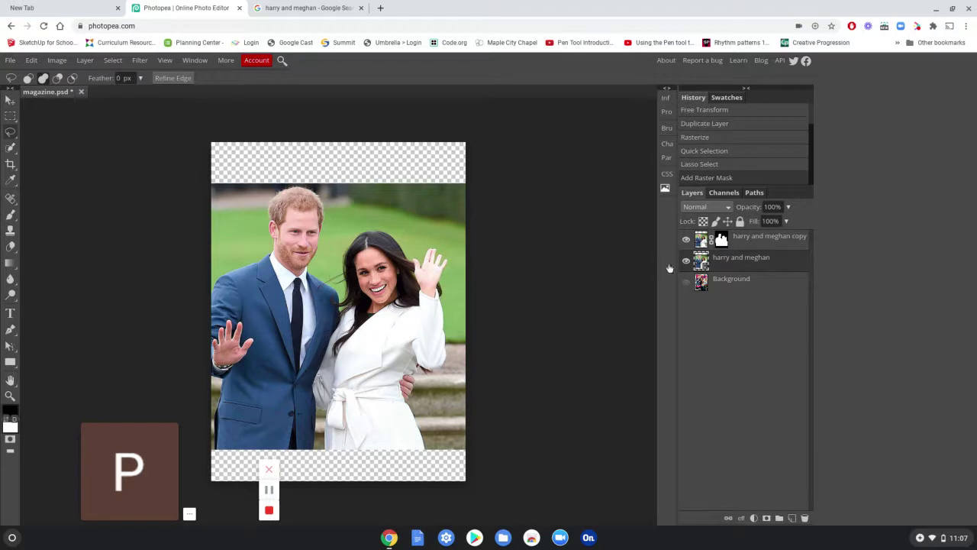
{"action": "left_click", "coordinate": [9, 314]}
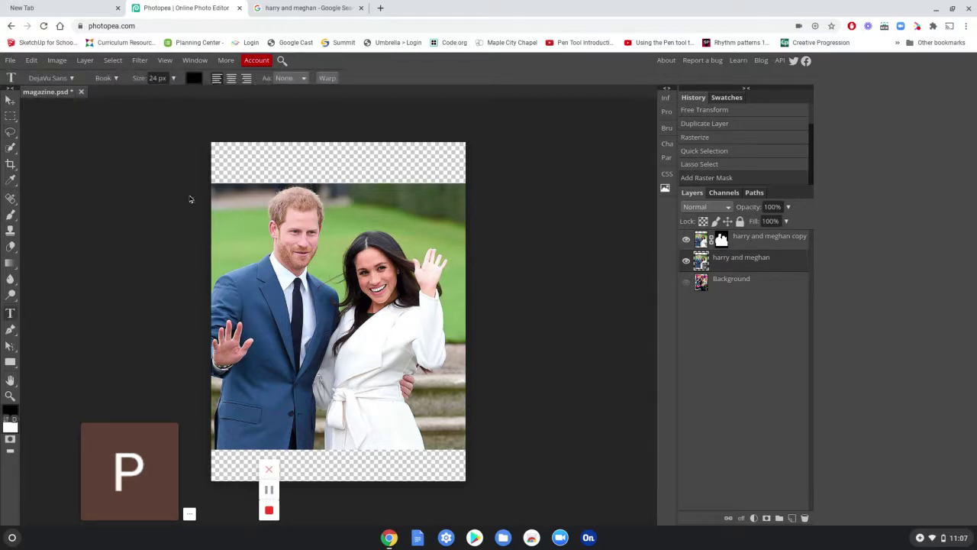
{"action": "left_click", "coordinate": [174, 79]}
{"action": "mouse_move", "coordinate": [168, 93]}
{"action": "left_mouse_down"}
{"action": "mouse_move", "coordinate": [153, 97]}
{"action": "mouse_move", "coordinate": [167, 99]}
{"action": "left_mouse_up"}
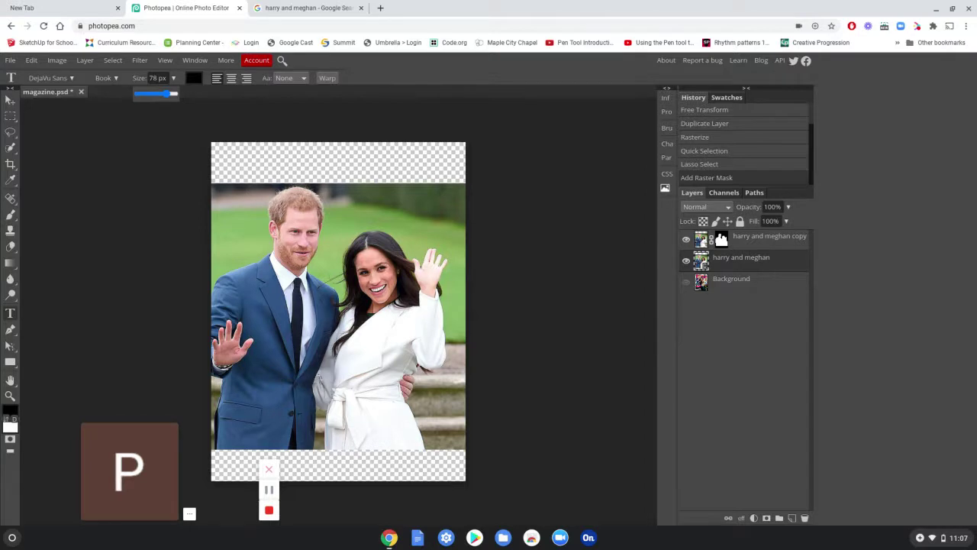
{"action": "key", "text": "ctrl+minus"}
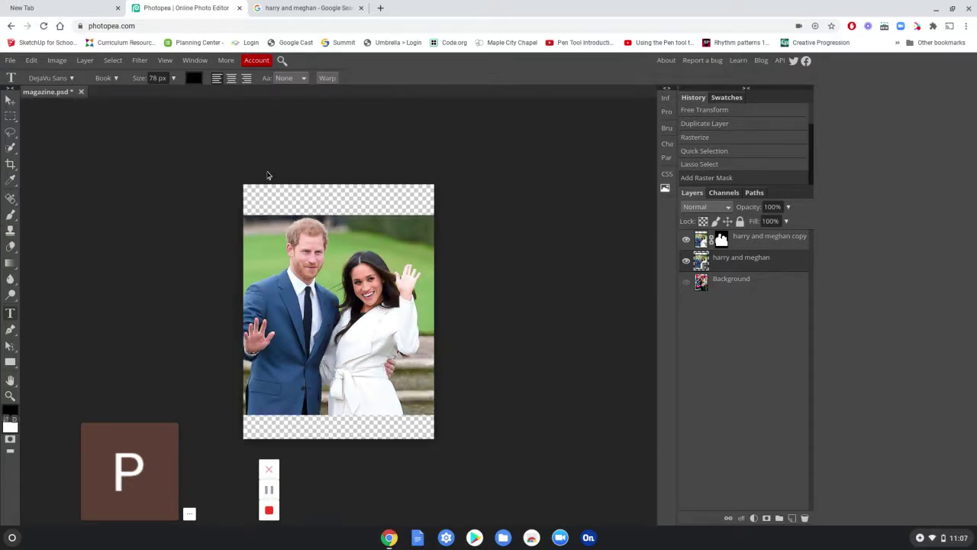
{"action": "left_click", "coordinate": [267, 242]}
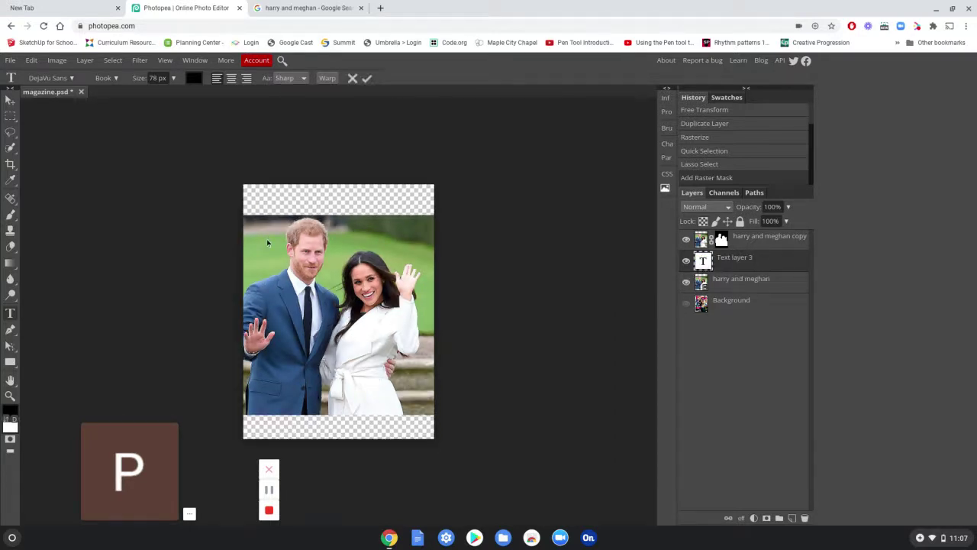
{"action": "double_click", "coordinate": [708, 265]}
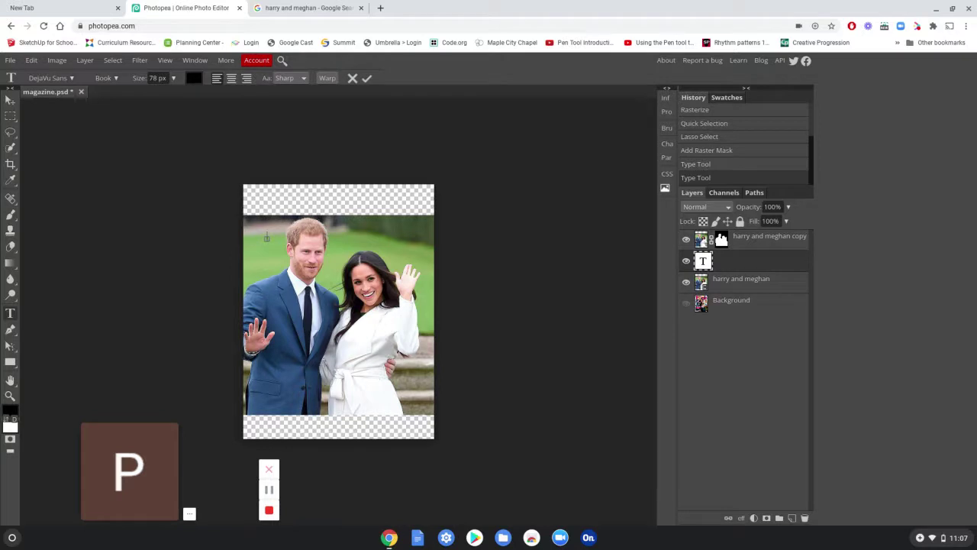
{"action": "type", "text": "Peop"}
{"action": "left_click", "coordinate": [368, 81]}
- Enlarge the People title text to a font size of 338 px
{"action": "double_click", "coordinate": [704, 261]}
{"action": "left_click_drag", "start_coordinate": [138, 77], "coordinate": [231, 70]}
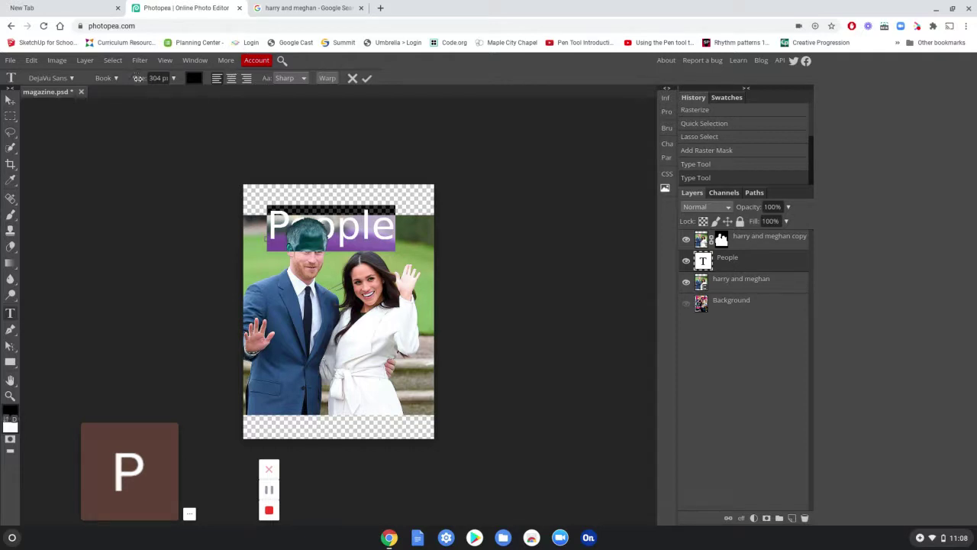
{"action": "left_click_drag", "start_coordinate": [138, 78], "coordinate": [153, 77]}
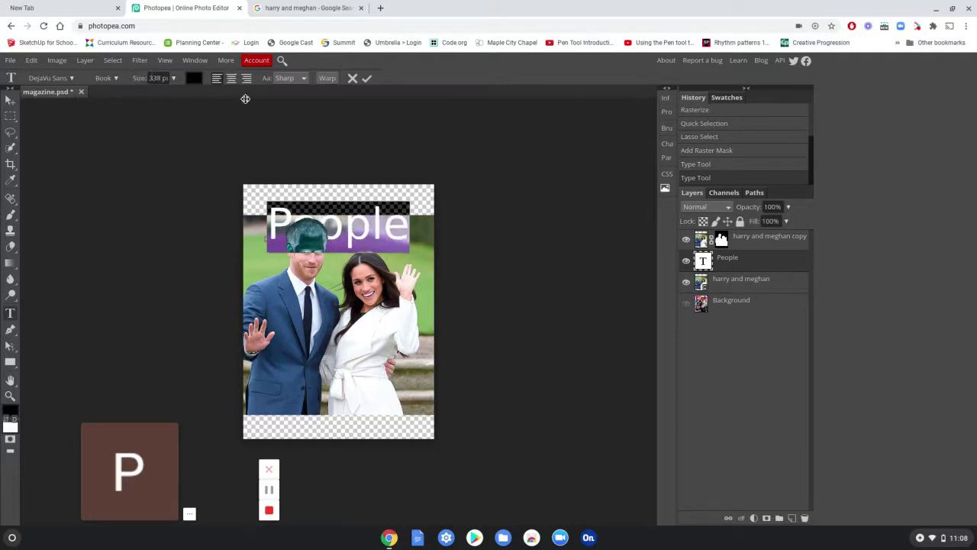
{"action": "left_click", "coordinate": [367, 79]}
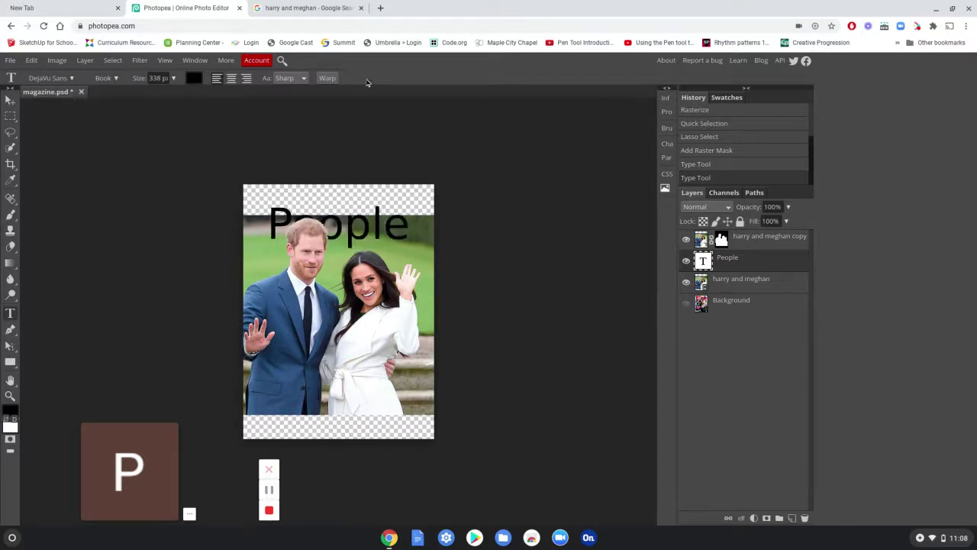
- Scale the People title to about 129% so it spans the cover width, placed behind the man's head and overlapping the photo's upper edge
{"action": "left_click", "coordinate": [10, 101]}
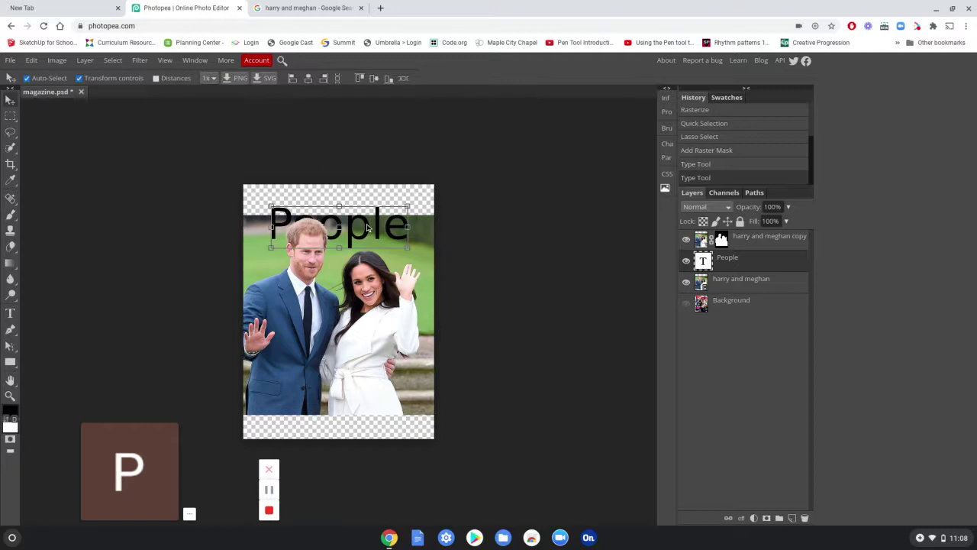
{"action": "left_click_drag", "start_coordinate": [365, 221], "coordinate": [347, 232]}
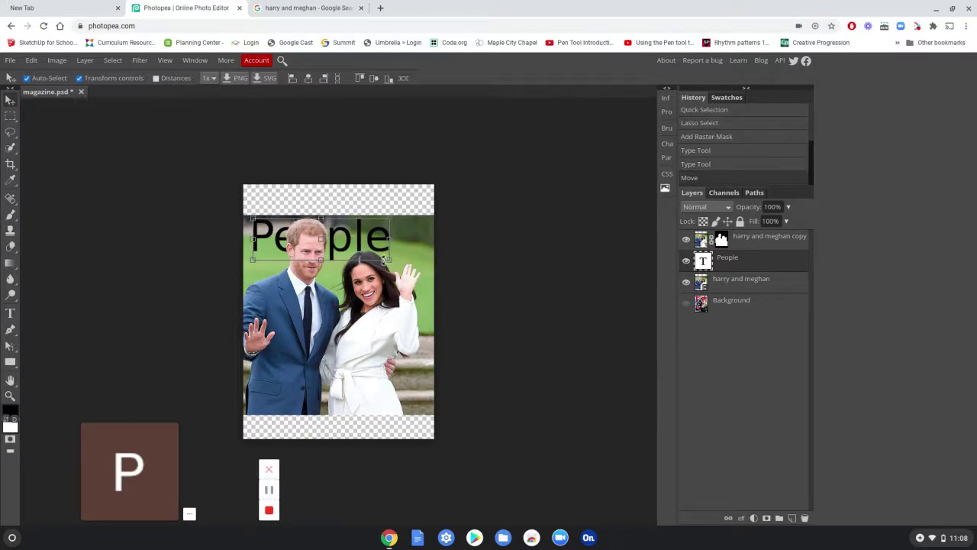
{"action": "left_click", "coordinate": [389, 262]}
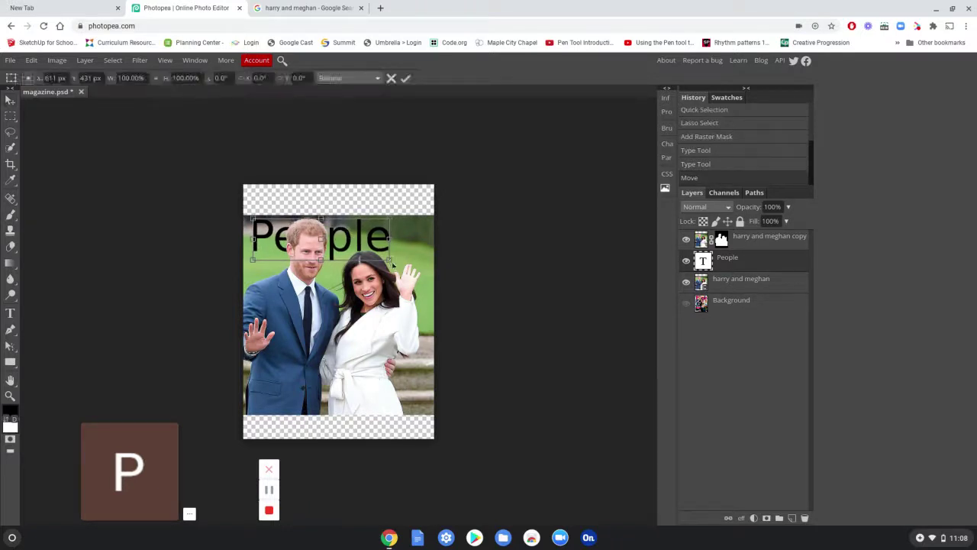
{"action": "left_click_drag", "start_coordinate": [392, 263], "coordinate": [427, 279]}
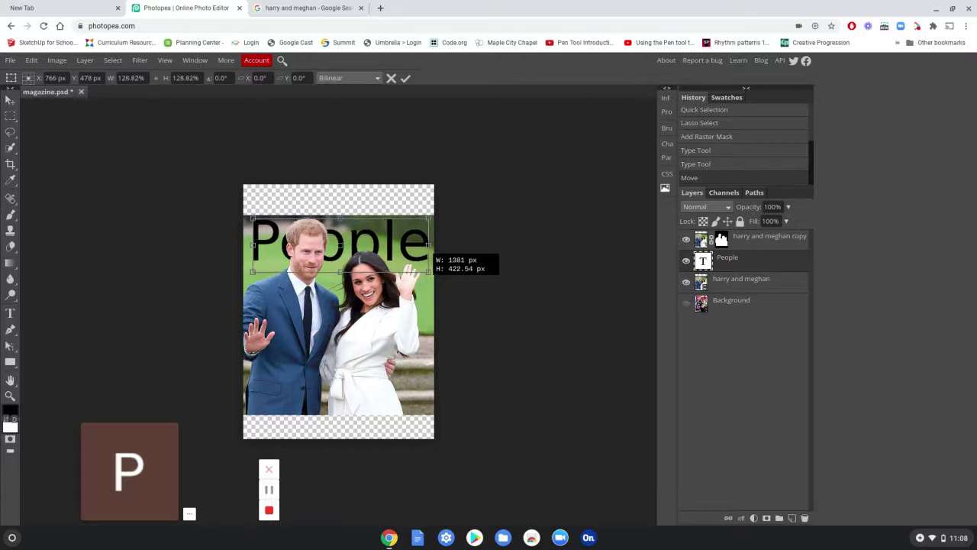
{"action": "left_click_drag", "start_coordinate": [397, 254], "coordinate": [397, 229]}
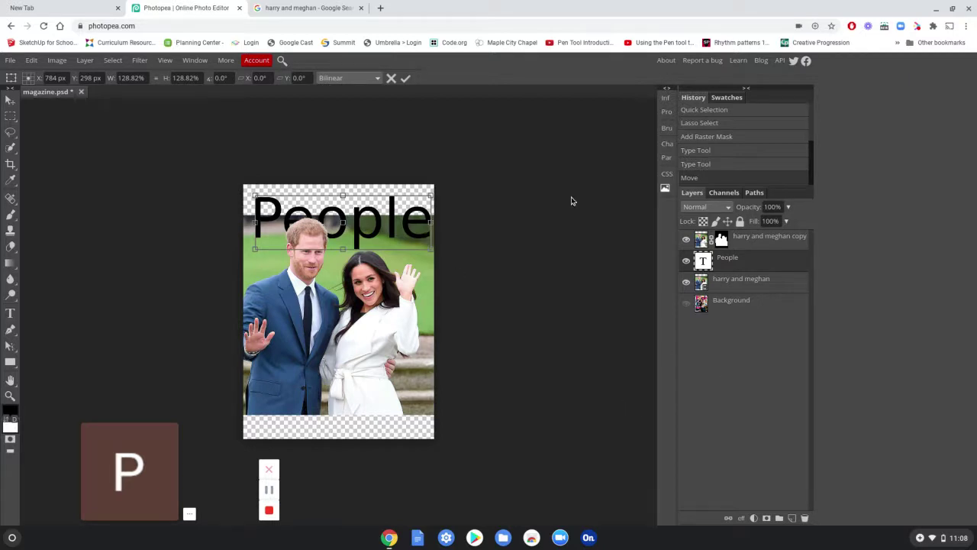
{"action": "left_click", "coordinate": [405, 78]}
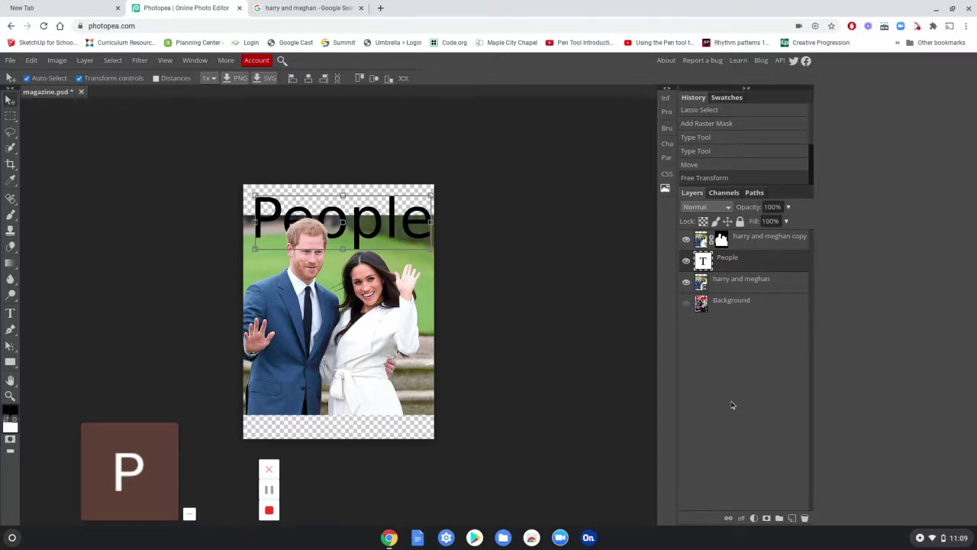
{"action": "left_click", "coordinate": [112, 61]}
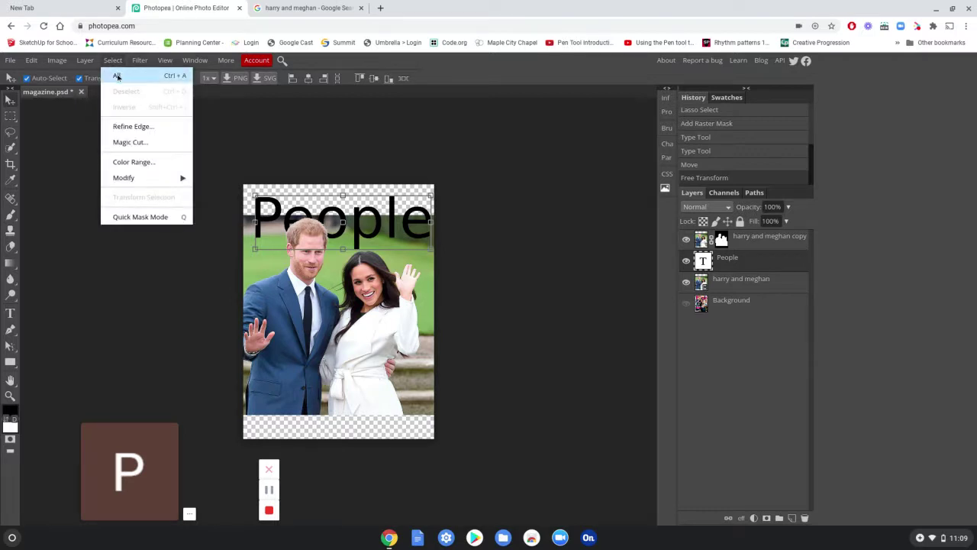
{"action": "left_click", "coordinate": [789, 420]}
{"action": "left_click", "coordinate": [736, 285]}
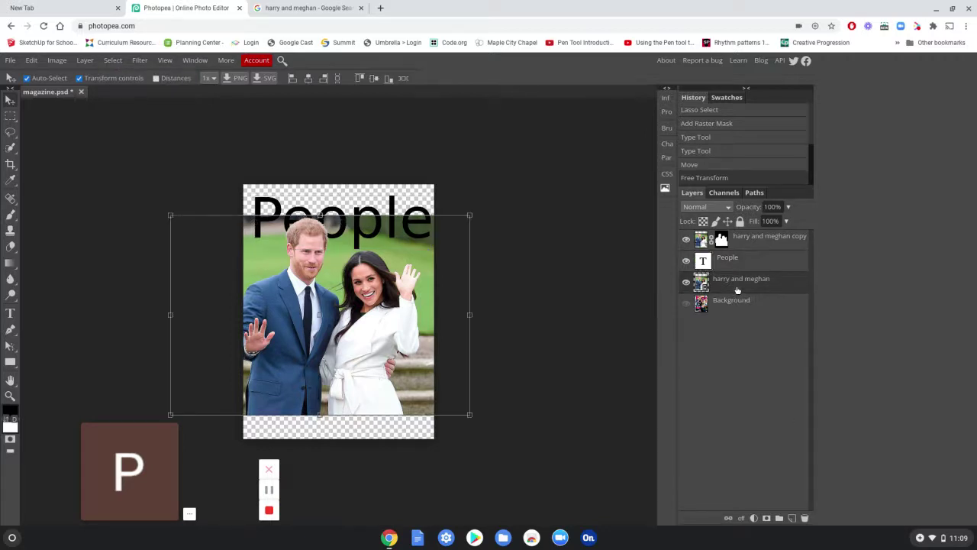
{"action": "double_click", "coordinate": [723, 301]}
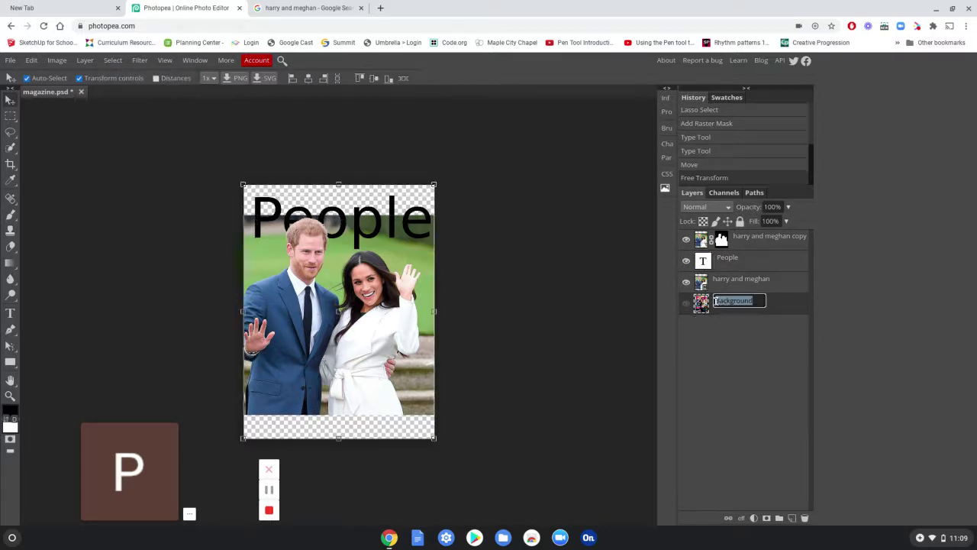
{"action": "left_click", "coordinate": [720, 386]}
- Hide the harry and meghan copy, People and harry and meghan layers and show the Background layer to examine the original cover's design
{"action": "left_click", "coordinate": [686, 239]}
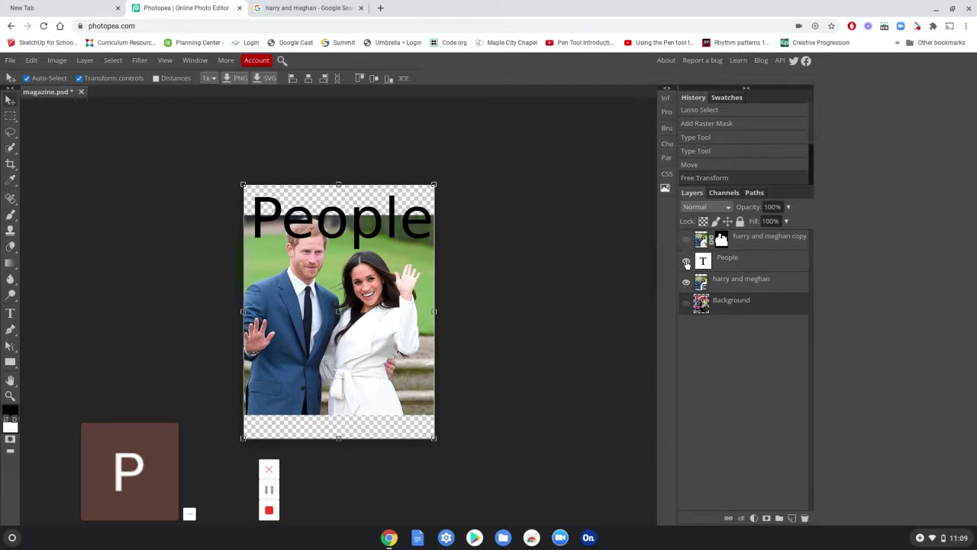
{"action": "left_click", "coordinate": [686, 261]}
{"action": "left_click", "coordinate": [687, 282]}
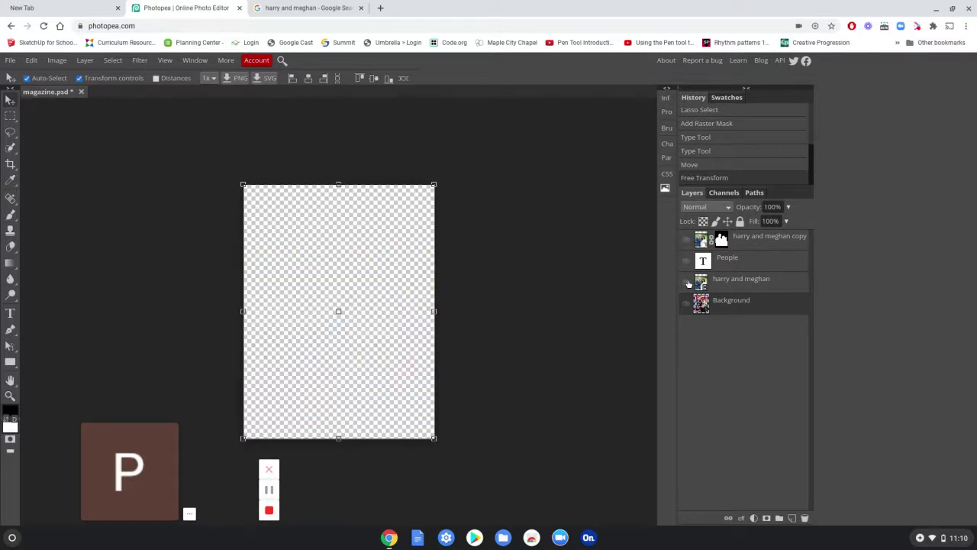
{"action": "left_click", "coordinate": [686, 303]}
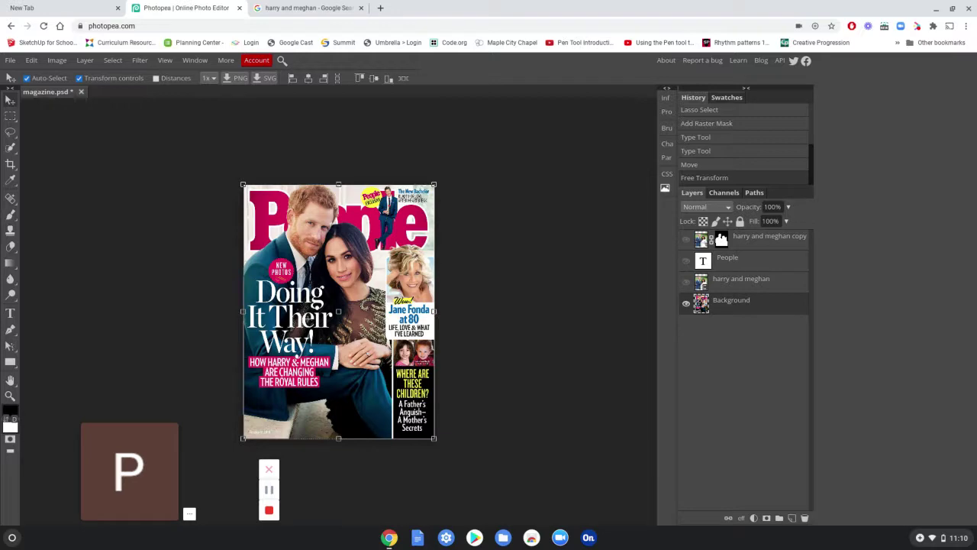
{"action": "key", "text": "ctrl+plus"}
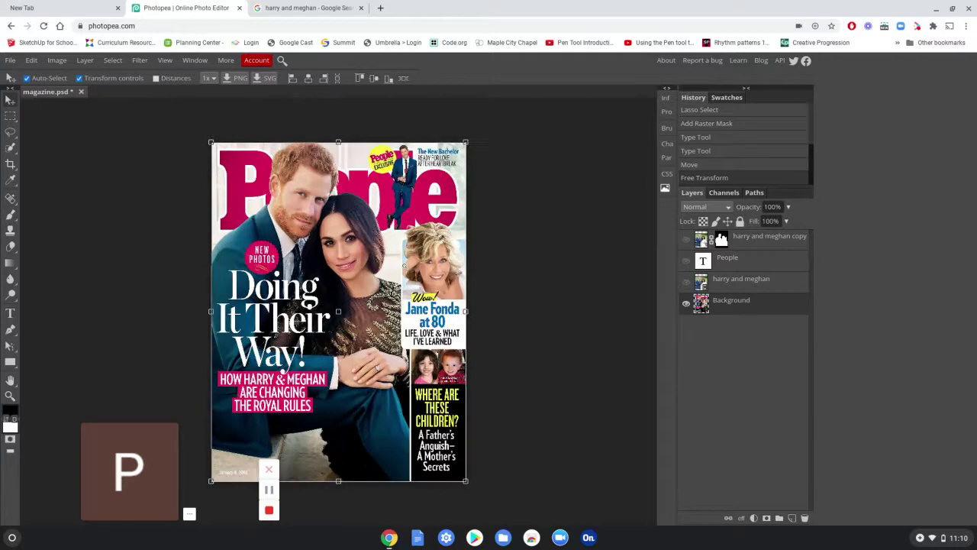
{"action": "scroll", "coordinate": [405, 264], "scroll_direction": "up", "scroll_amount": 3}
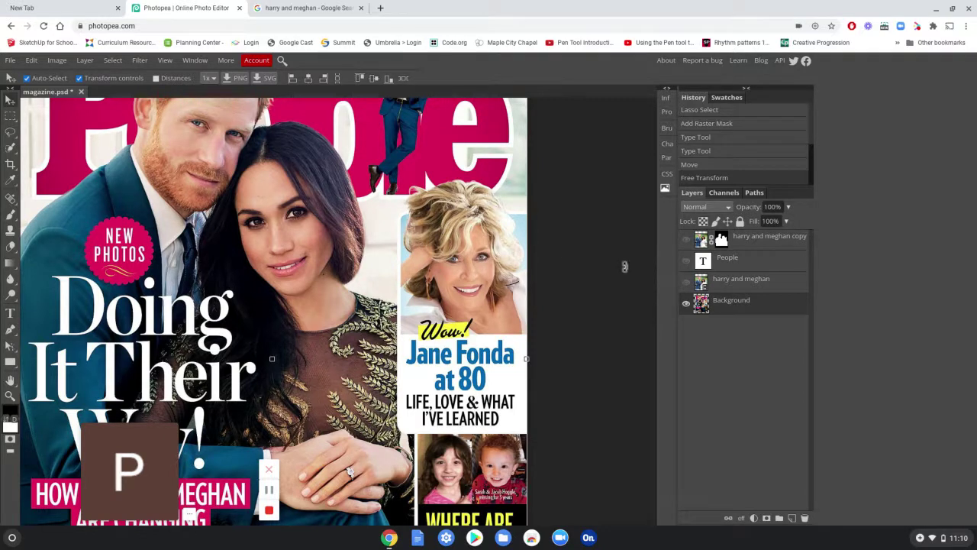
- Select the harry and meghan copy layer, show it with the People and harry and meghan layers again, and hide the Background layer
{"action": "left_click", "coordinate": [775, 242]}
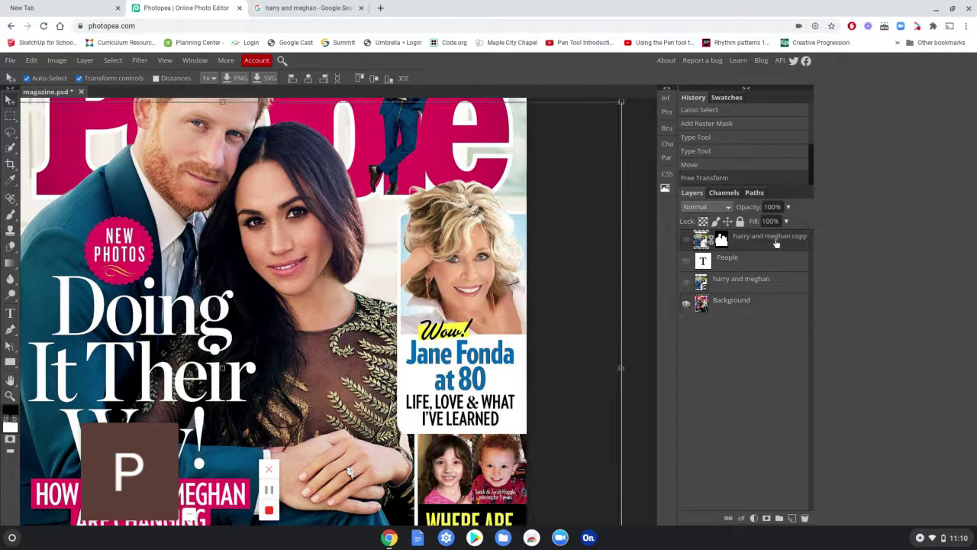
{"action": "left_click", "coordinate": [686, 239]}
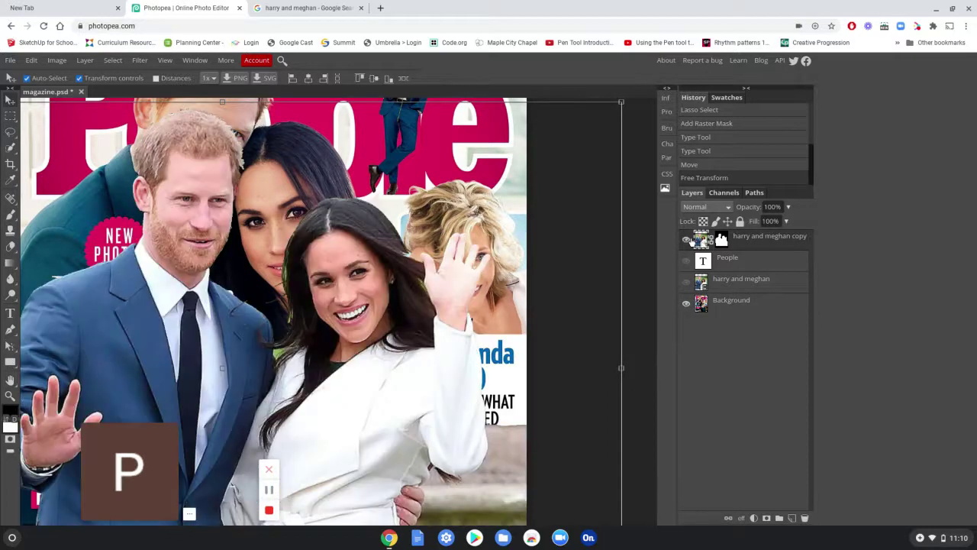
{"action": "left_click", "coordinate": [685, 304]}
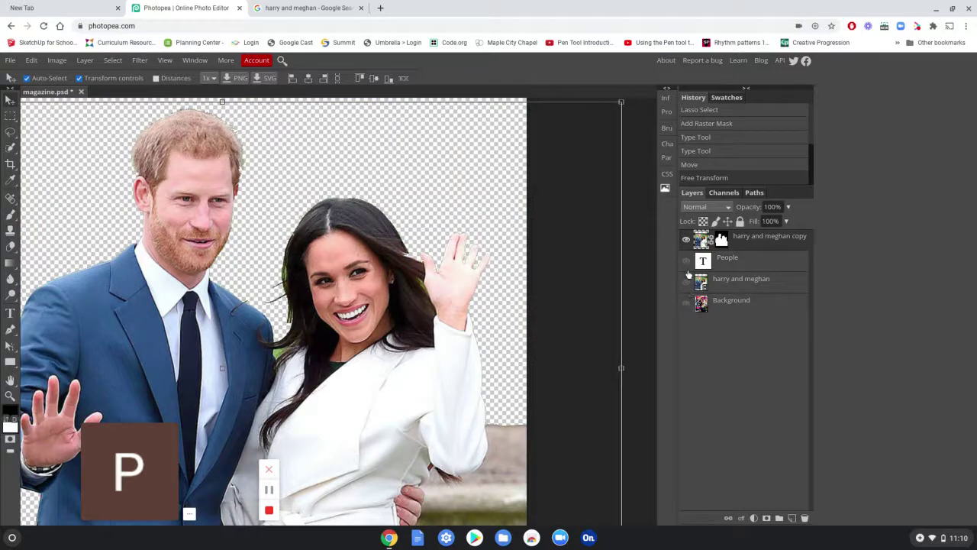
{"action": "left_click", "coordinate": [685, 282]}
{"action": "left_click", "coordinate": [686, 261]}
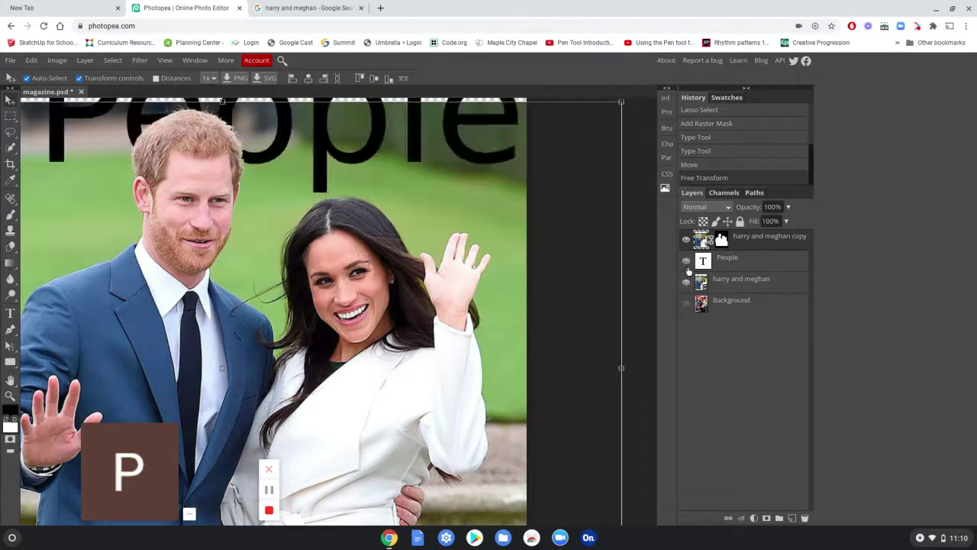
- Draw a red rectangle across the full width of the cover's upper part and place its layer directly below the People text
{"action": "scroll", "coordinate": [614, 204], "scroll_direction": "up", "scroll_amount": 3}
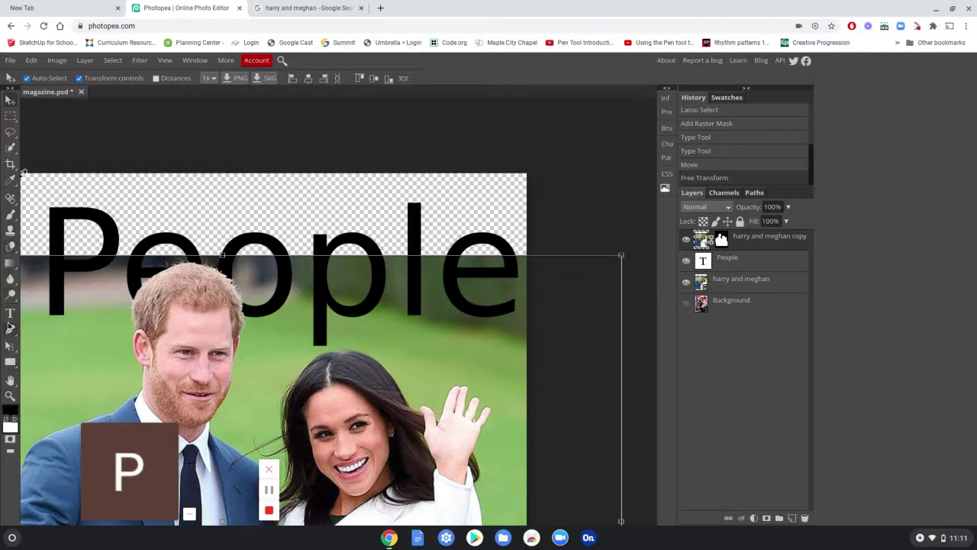
{"action": "left_click", "coordinate": [10, 364]}
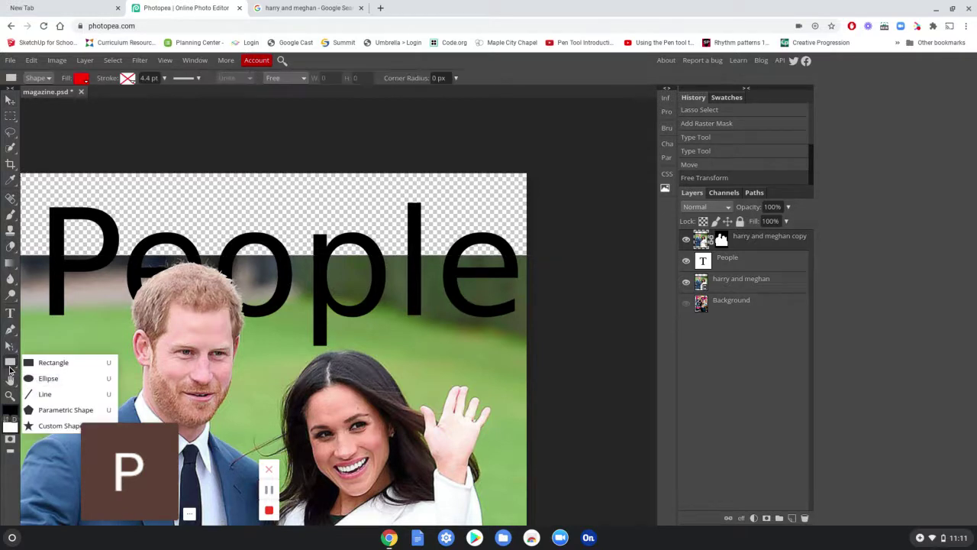
{"action": "left_click", "coordinate": [47, 363]}
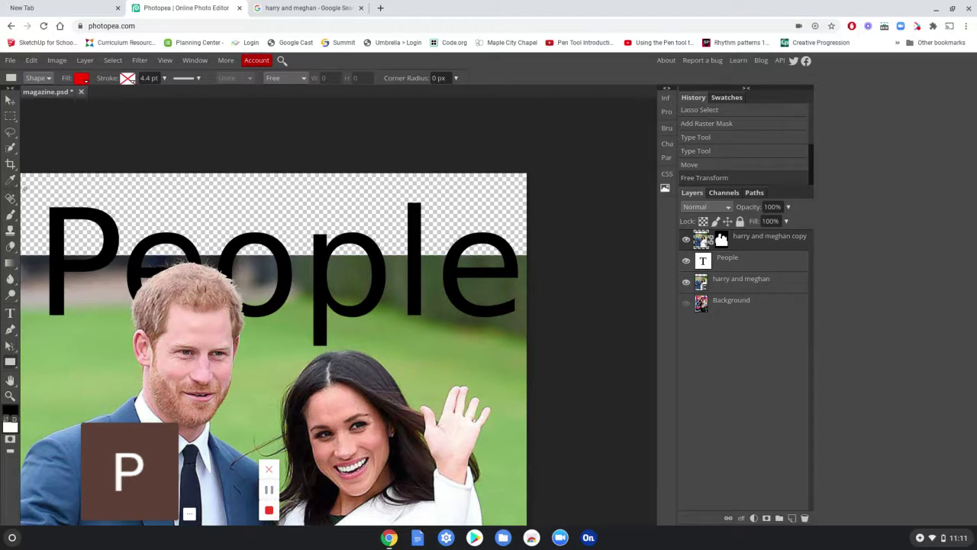
{"action": "right_click", "coordinate": [239, 221]}
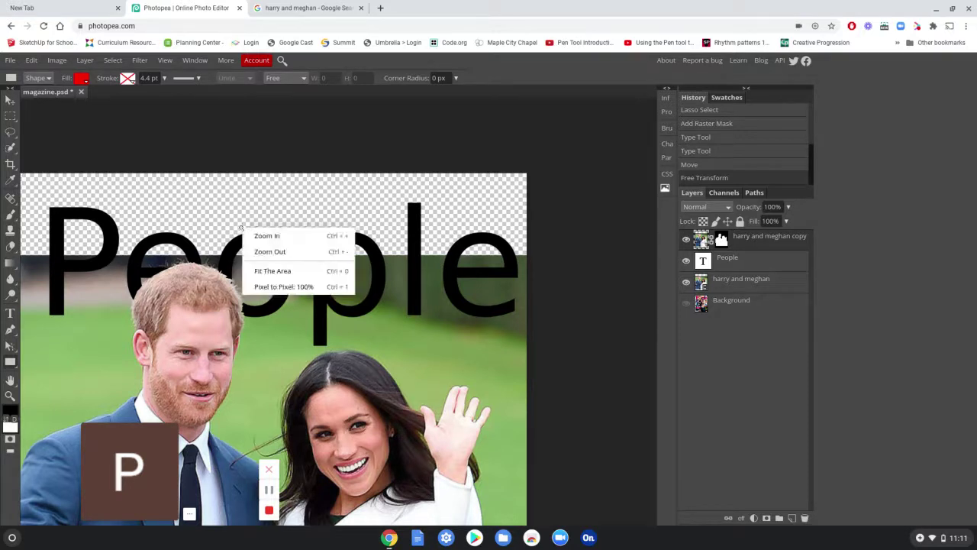
{"action": "left_click", "coordinate": [267, 272]}
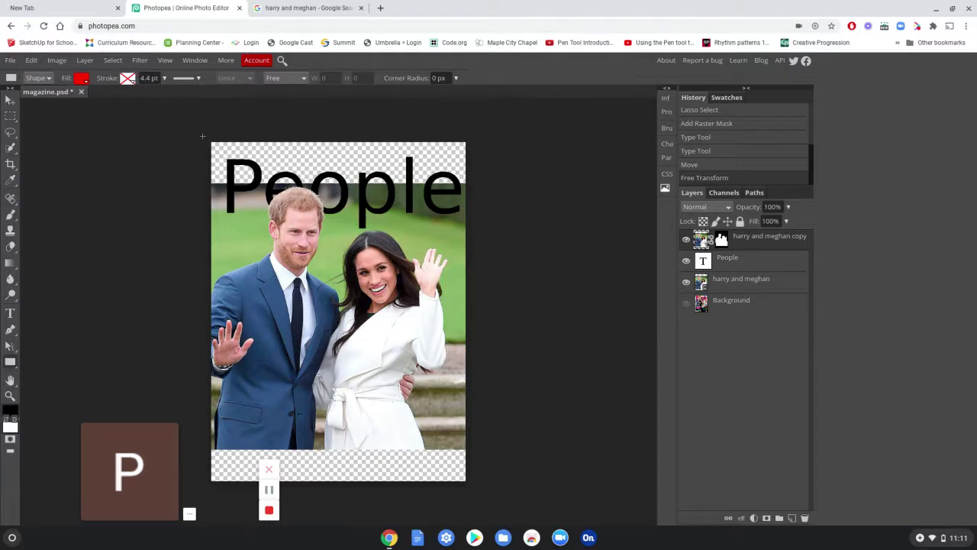
{"action": "scroll", "coordinate": [202, 135], "scroll_direction": "up", "scroll_amount": 5}
{"action": "scroll", "coordinate": [304, 238], "scroll_direction": "up", "scroll_amount": 2}
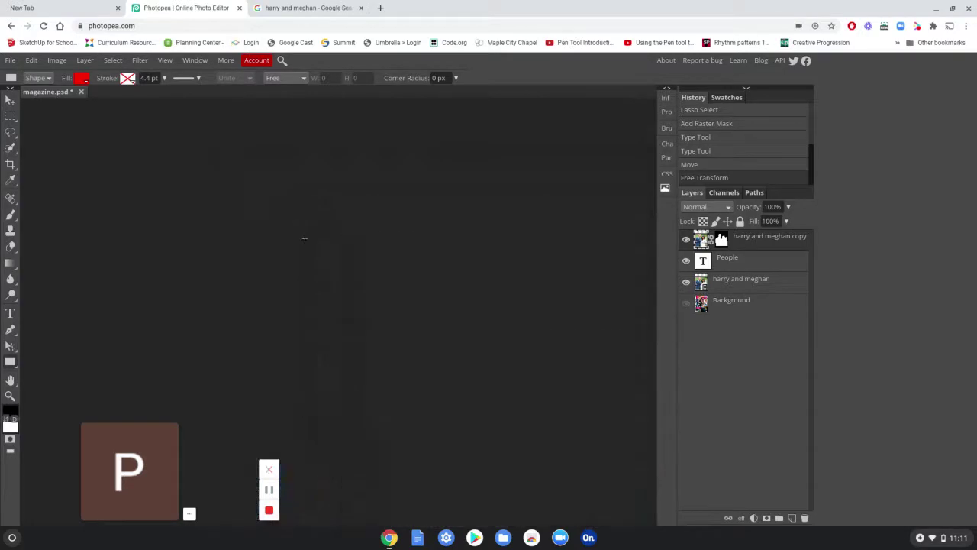
{"action": "scroll", "coordinate": [284, 235], "scroll_direction": "down", "scroll_amount": 1}
{"action": "scroll", "coordinate": [267, 225], "scroll_direction": "down", "scroll_amount": 4}
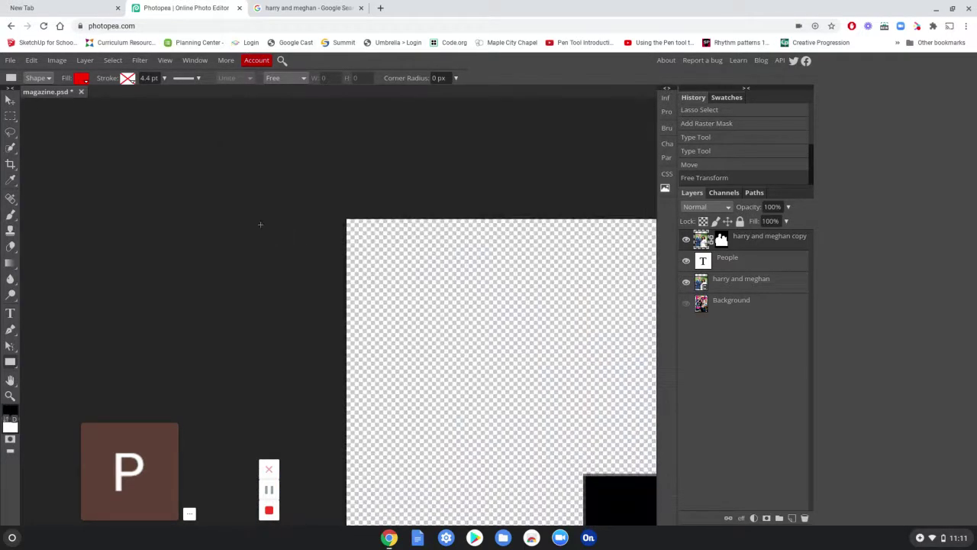
{"action": "scroll", "coordinate": [197, 216], "scroll_direction": "up", "scroll_amount": 1}
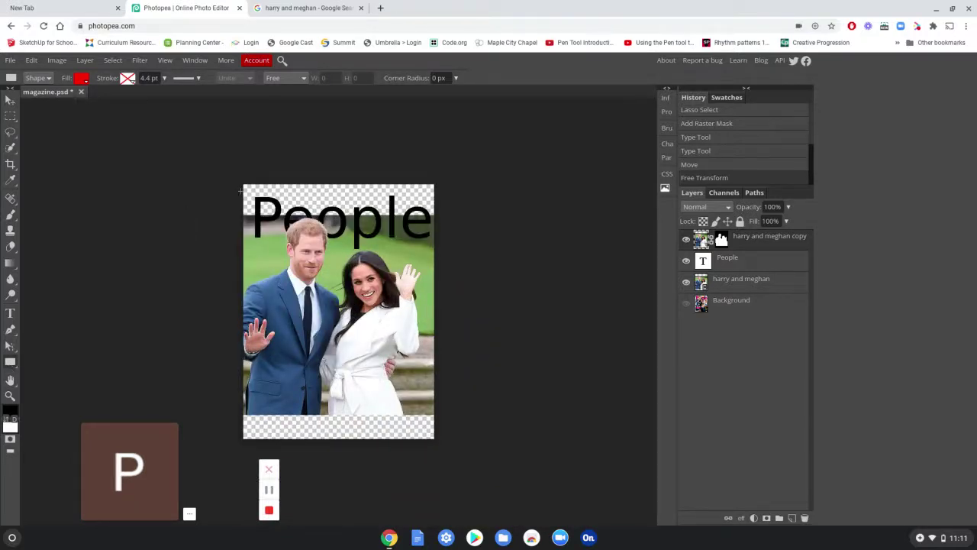
{"action": "left_click_drag", "start_coordinate": [243, 181], "coordinate": [454, 227]}
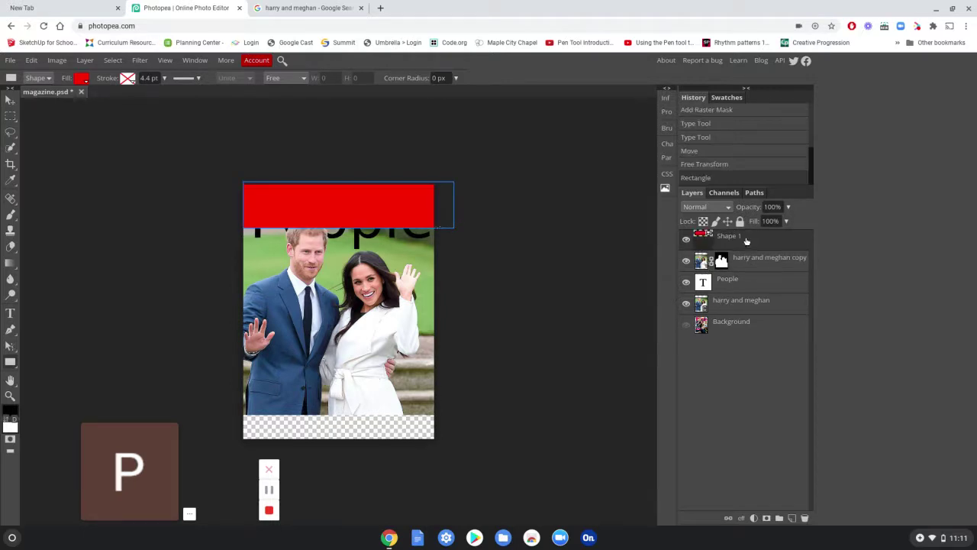
{"action": "left_click_drag", "start_coordinate": [746, 237], "coordinate": [745, 280]}
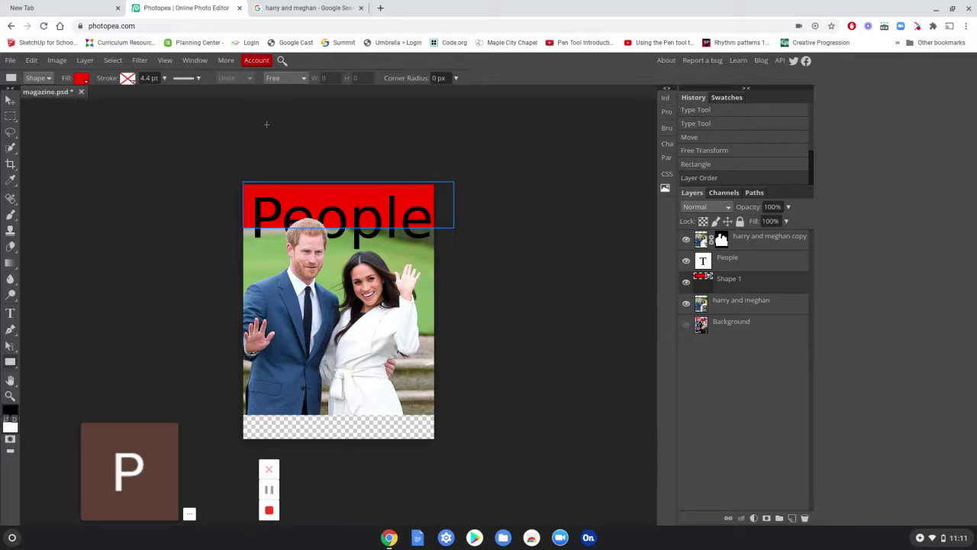
- Change the rectangle's fill to the green 7dac5c to match the photo's grass
{"action": "left_click", "coordinate": [82, 79]}
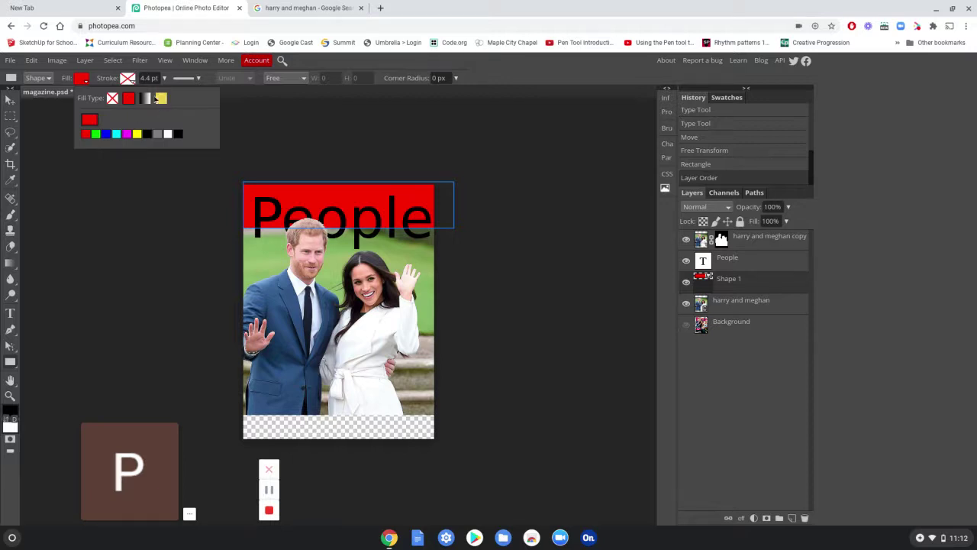
{"action": "left_click", "coordinate": [90, 120]}
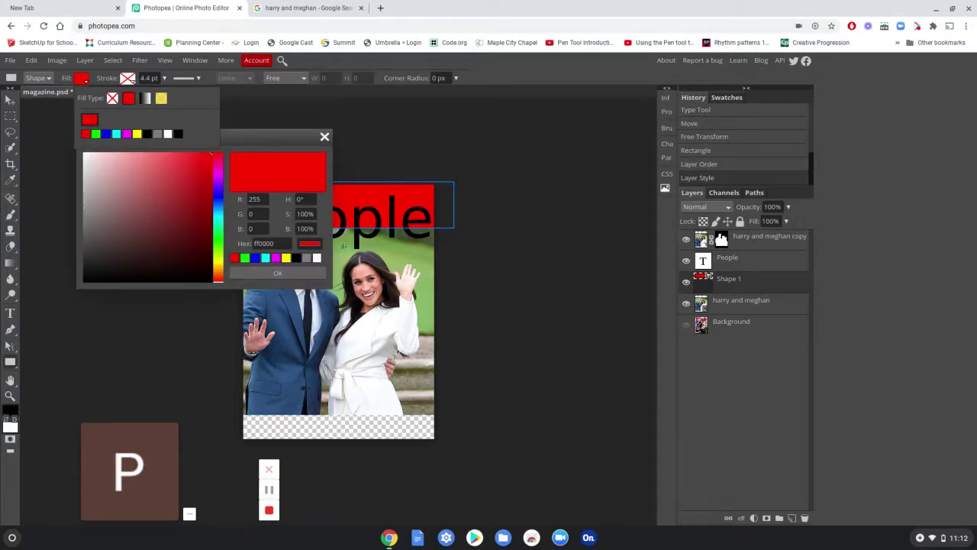
{"action": "left_click", "coordinate": [217, 249]}
{"action": "left_click", "coordinate": [142, 194]}
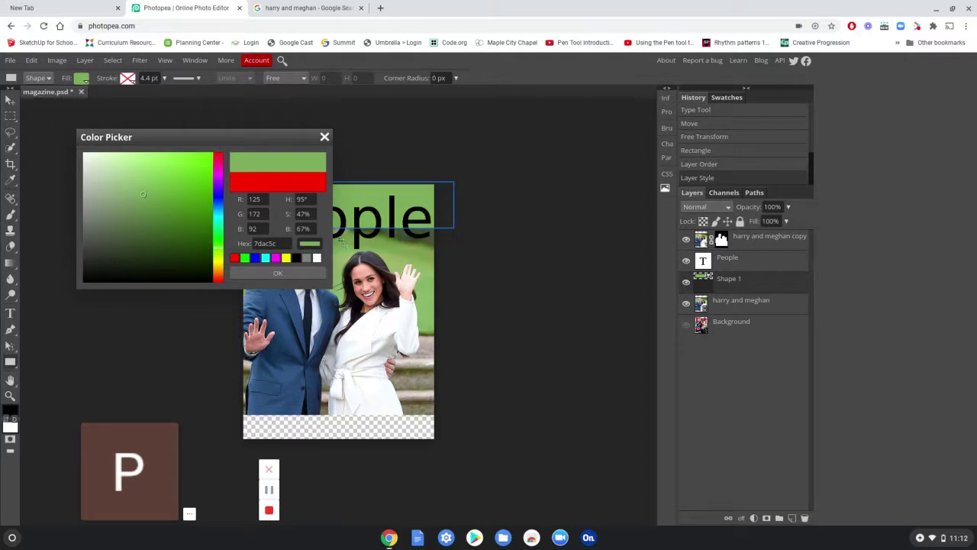
{"action": "left_click", "coordinate": [272, 278]}
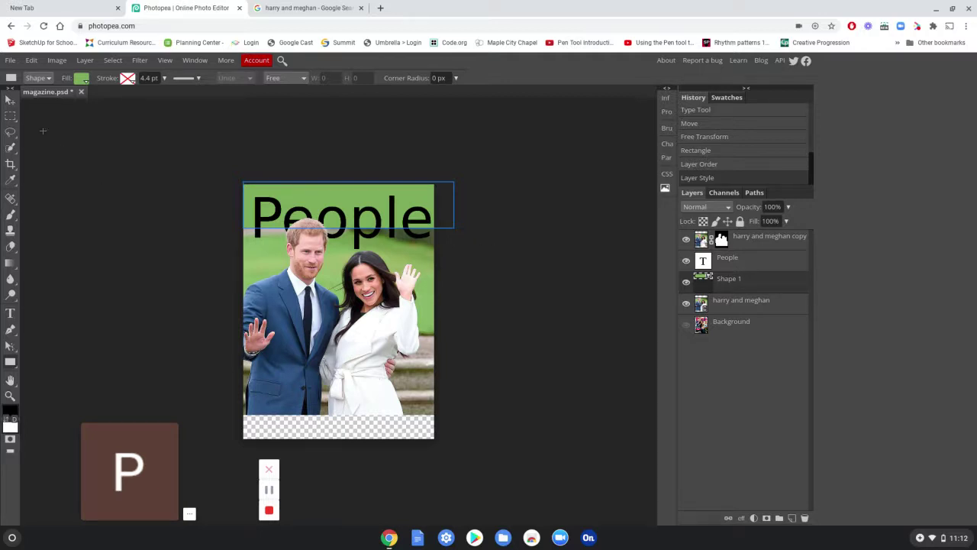
- Stretch the green rectangle downward to about 161% of its height so it extends below the People title
{"action": "left_click", "coordinate": [9, 100]}
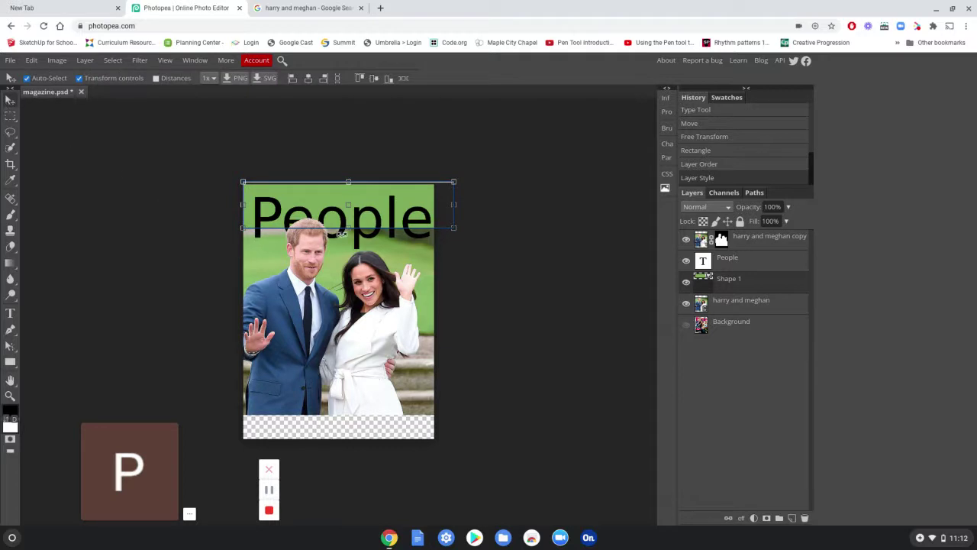
{"action": "left_click_drag", "start_coordinate": [349, 226], "coordinate": [355, 249]}
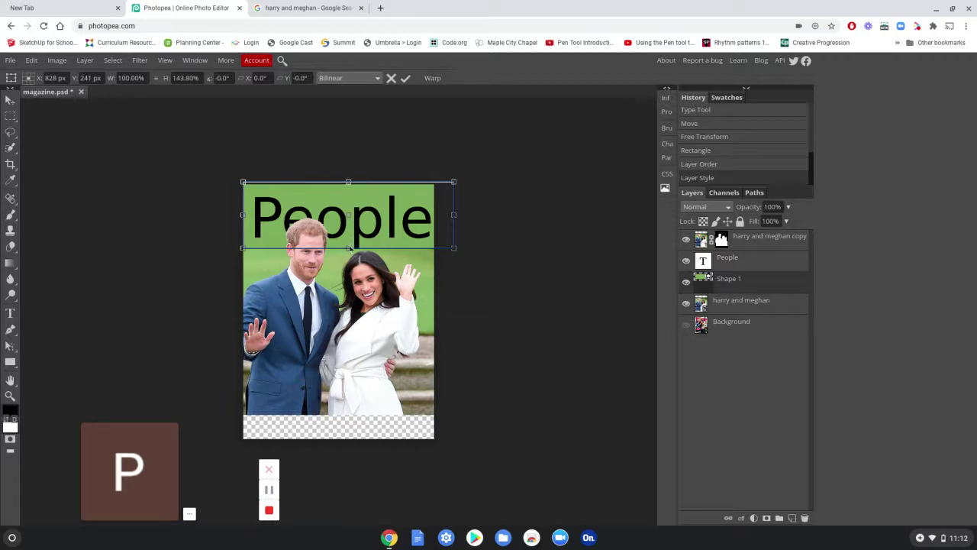
{"action": "left_click_drag", "start_coordinate": [348, 247], "coordinate": [351, 255]}
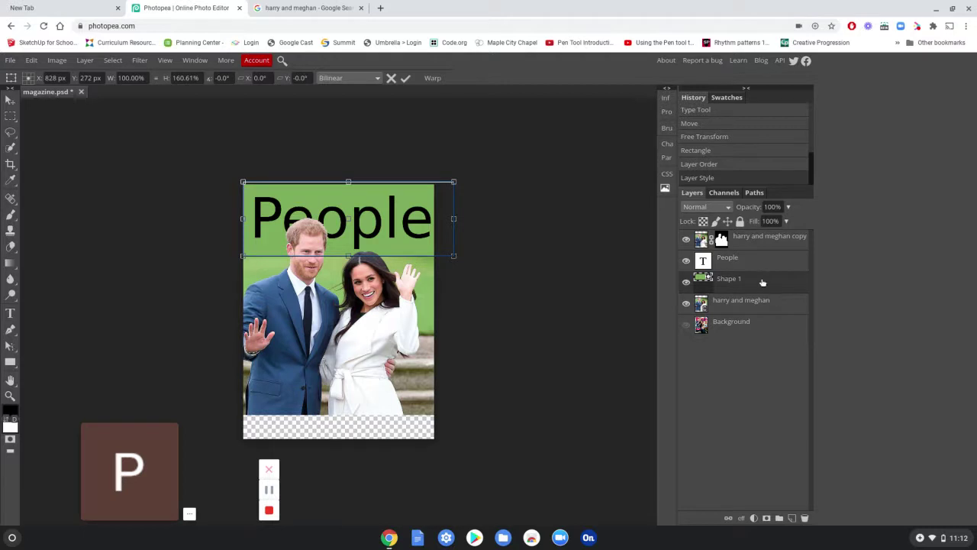
{"action": "key", "text": "Return"}
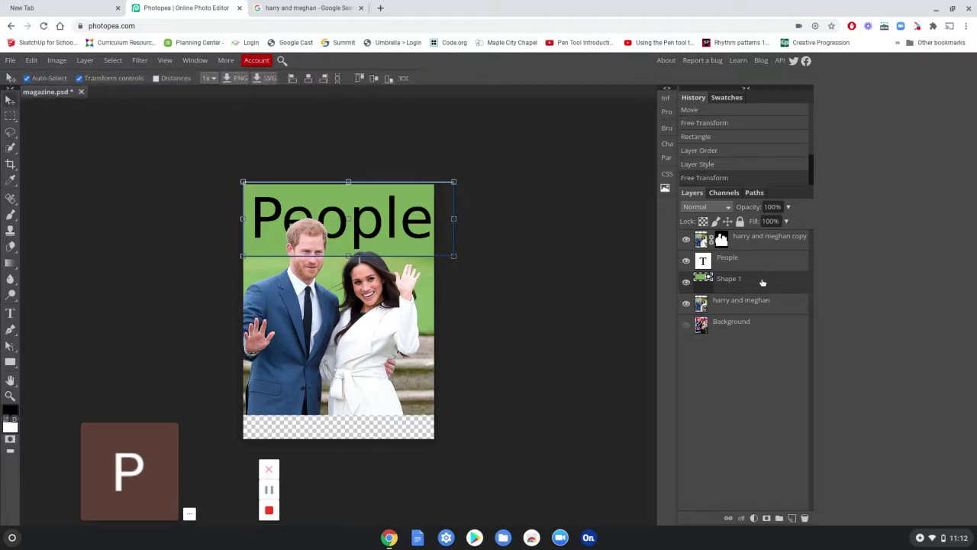
- Add a raster mask to the Shape 1 layer and draw an upward white-to-black linear gradient across the rectangle's lower edge
{"action": "left_click", "coordinate": [767, 519]}
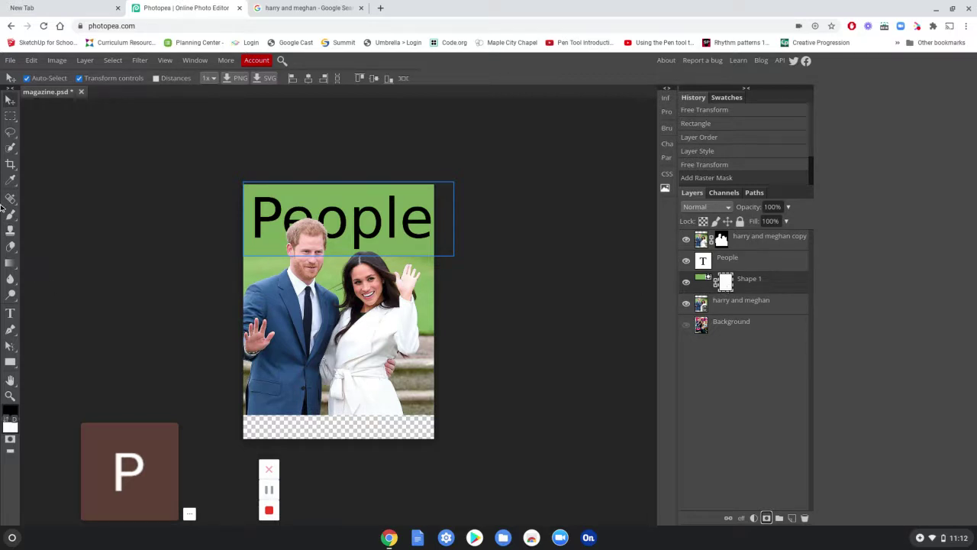
{"action": "left_click", "coordinate": [12, 265]}
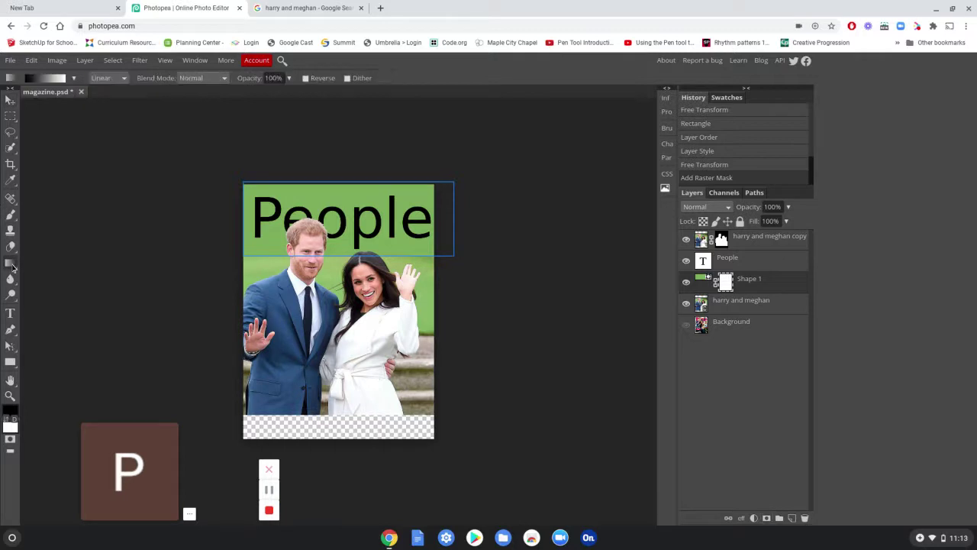
{"action": "left_click", "coordinate": [10, 419]}
{"action": "left_click", "coordinate": [14, 419]}
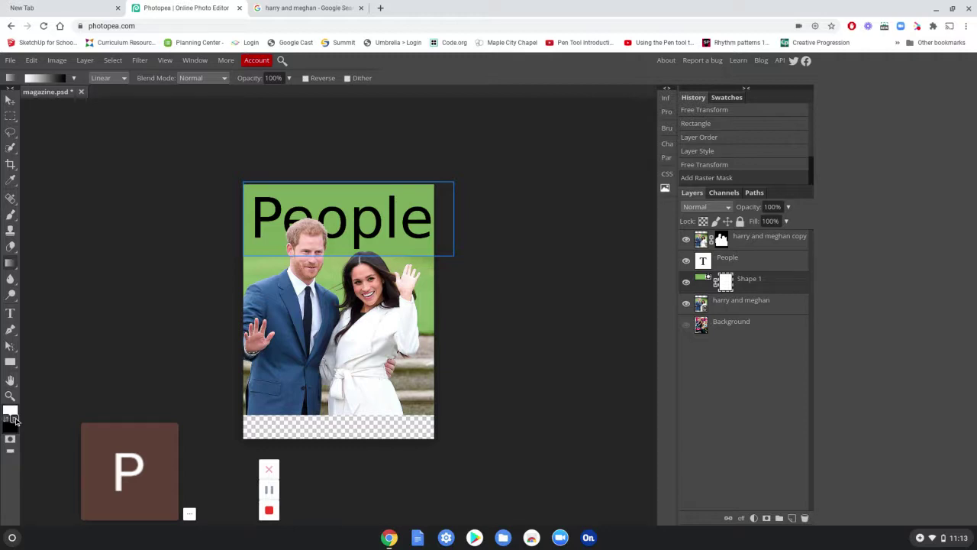
{"action": "left_click", "coordinate": [6, 419]}
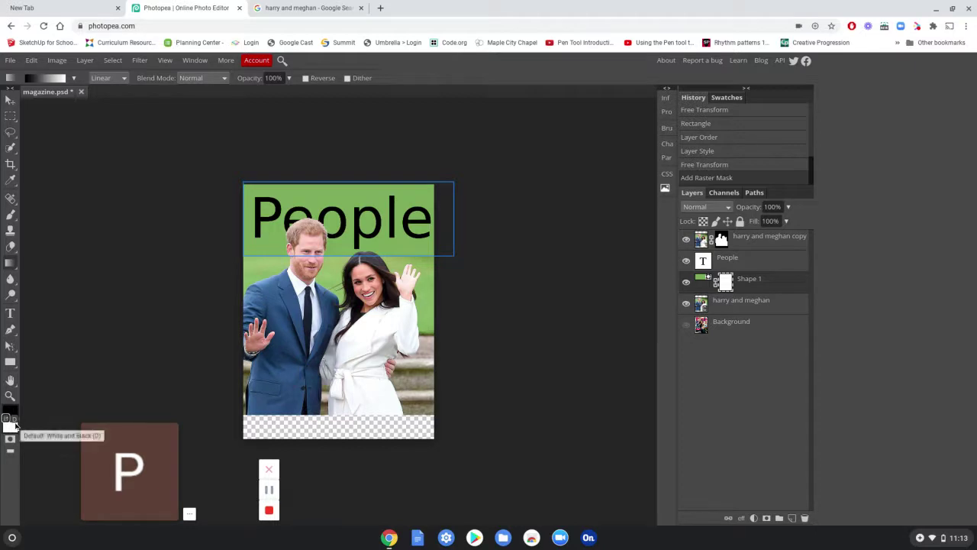
{"action": "left_click", "coordinate": [7, 420]}
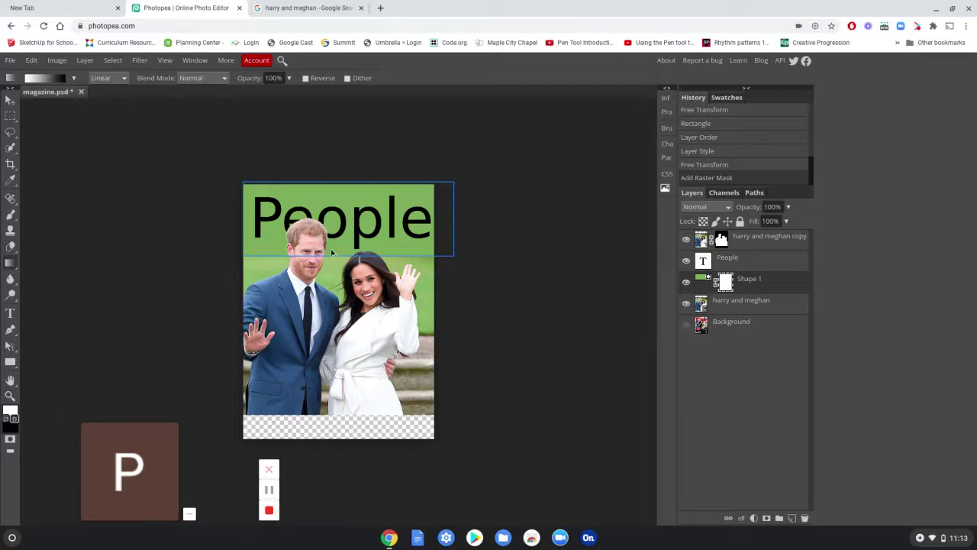
{"action": "left_click_drag", "start_coordinate": [333, 268], "coordinate": [333, 234]}
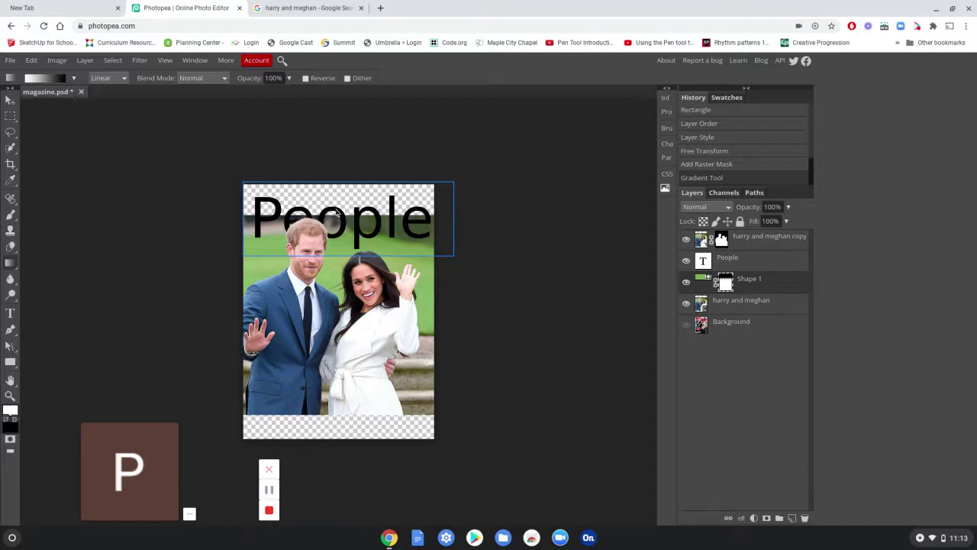
- Redraw the mask gradient with white above and black below so the green rectangle's lower part fades softly into the photo
{"action": "left_click_drag", "start_coordinate": [336, 214], "coordinate": [336, 240]}
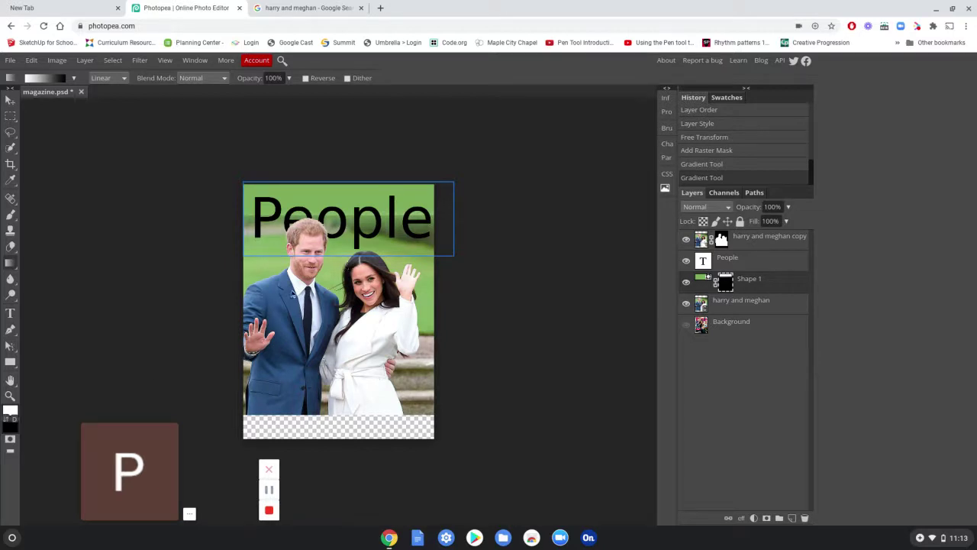
{"action": "left_click", "coordinate": [7, 421]}
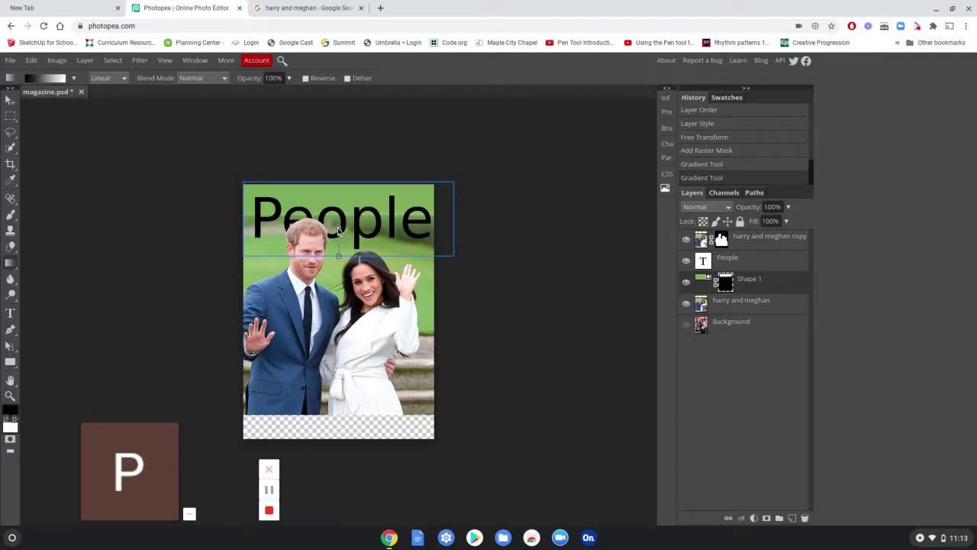
{"action": "left_click_drag", "start_coordinate": [338, 227], "coordinate": [342, 226]}
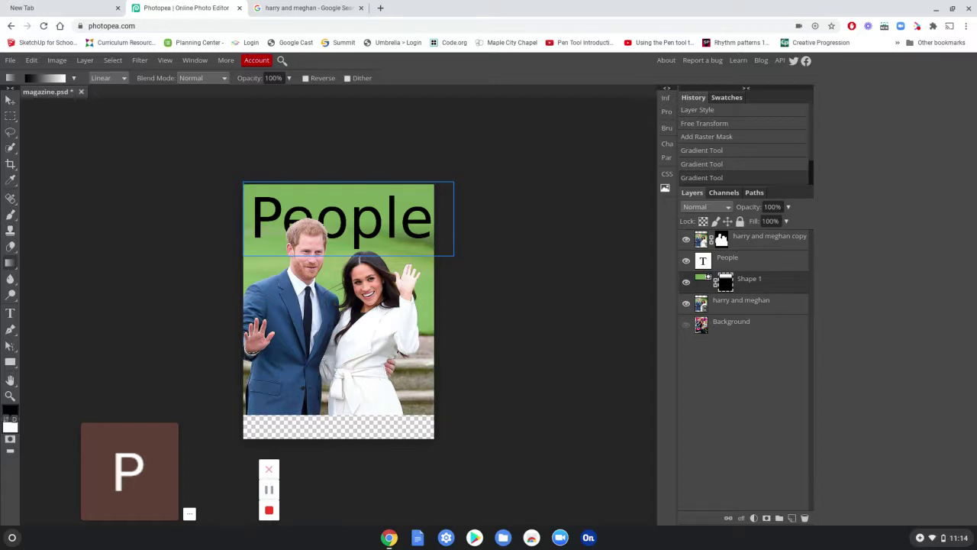
- Add a red Stroke layer style to the People text with a size of 19 px
{"action": "left_click", "coordinate": [718, 261]}
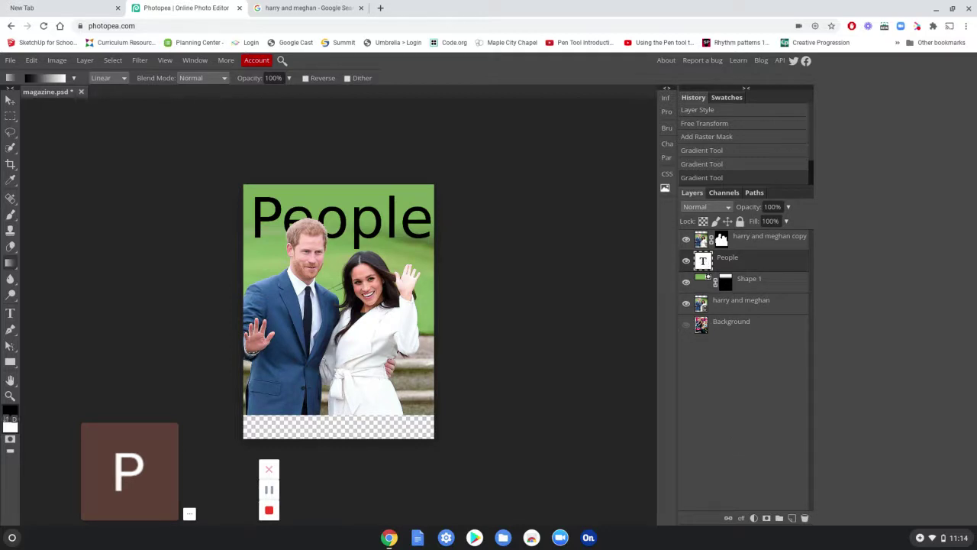
{"action": "left_click", "coordinate": [740, 518]}
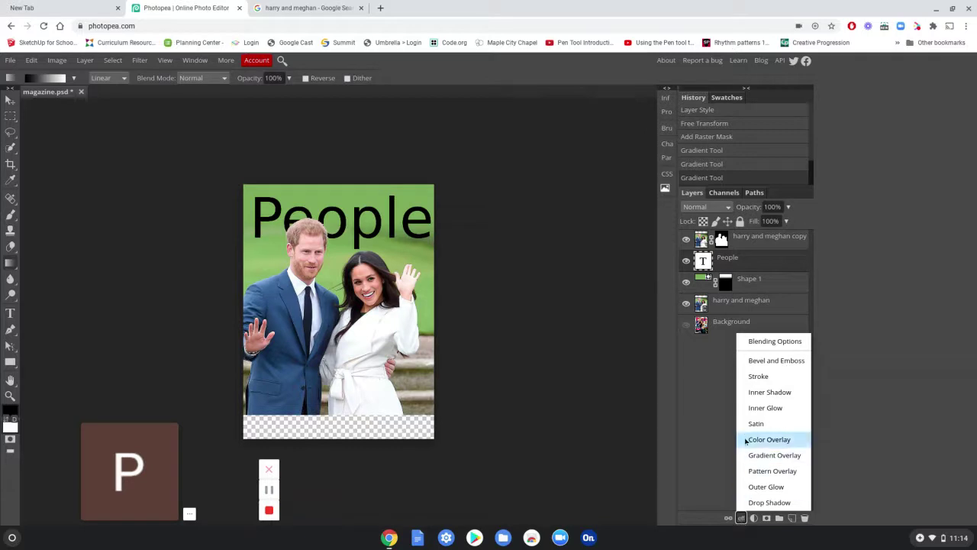
{"action": "left_click", "coordinate": [758, 376]}
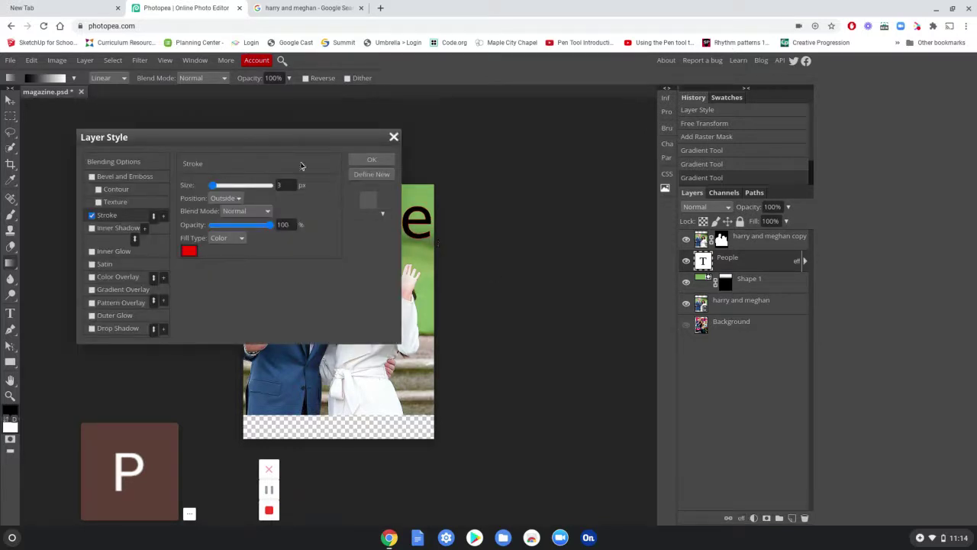
{"action": "left_click_drag", "start_coordinate": [288, 141], "coordinate": [674, 139]}
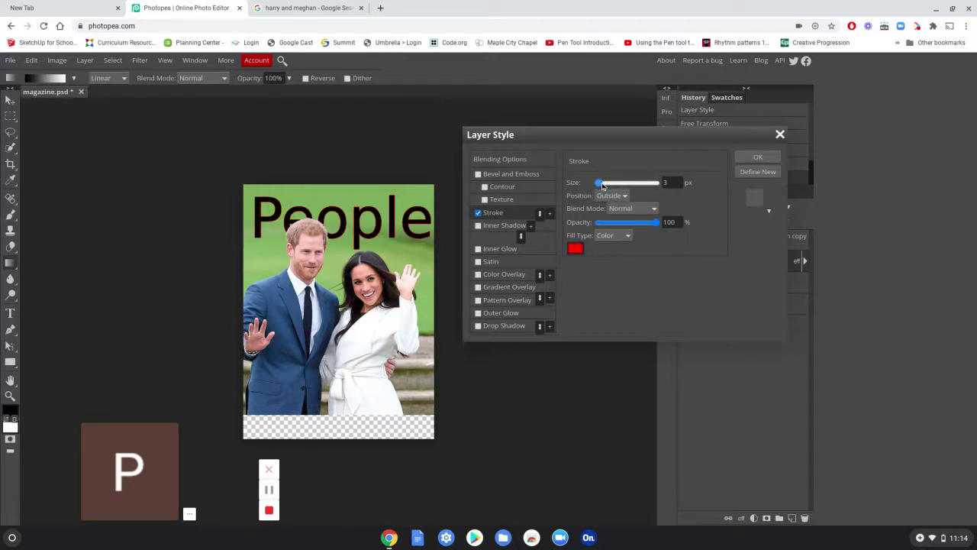
{"action": "left_click_drag", "start_coordinate": [601, 185], "coordinate": [604, 186]}
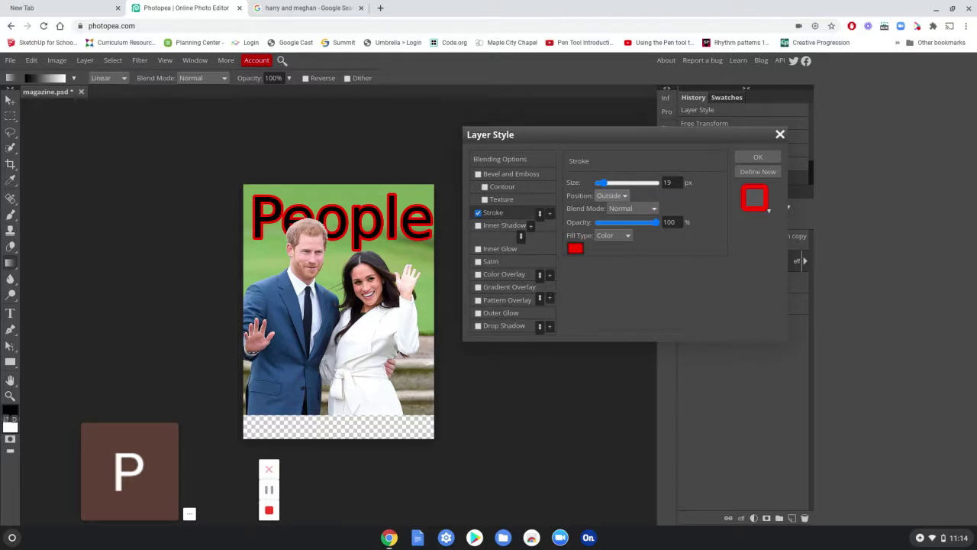
- Set the People text's stroke position to Inside and its size to 7 px
{"action": "left_click", "coordinate": [612, 196]}
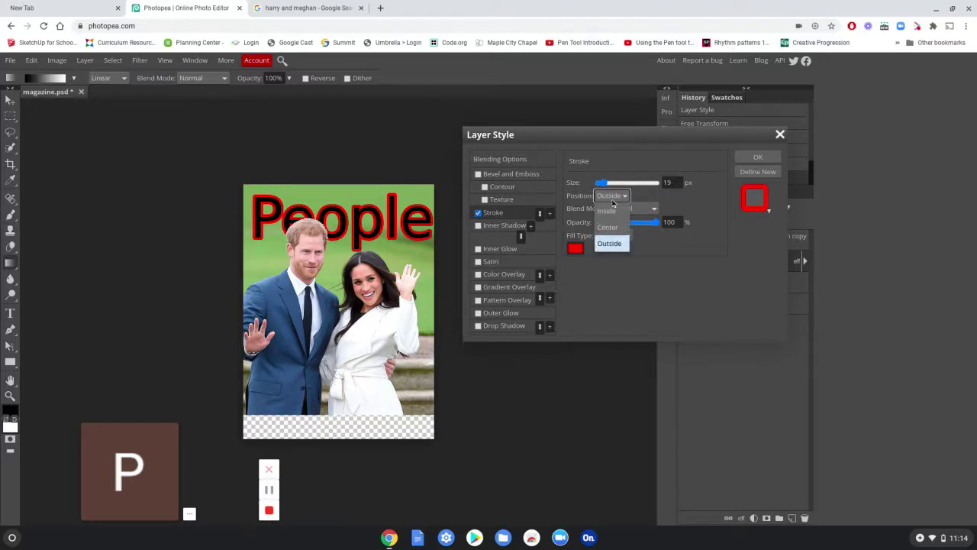
{"action": "left_click", "coordinate": [610, 211]}
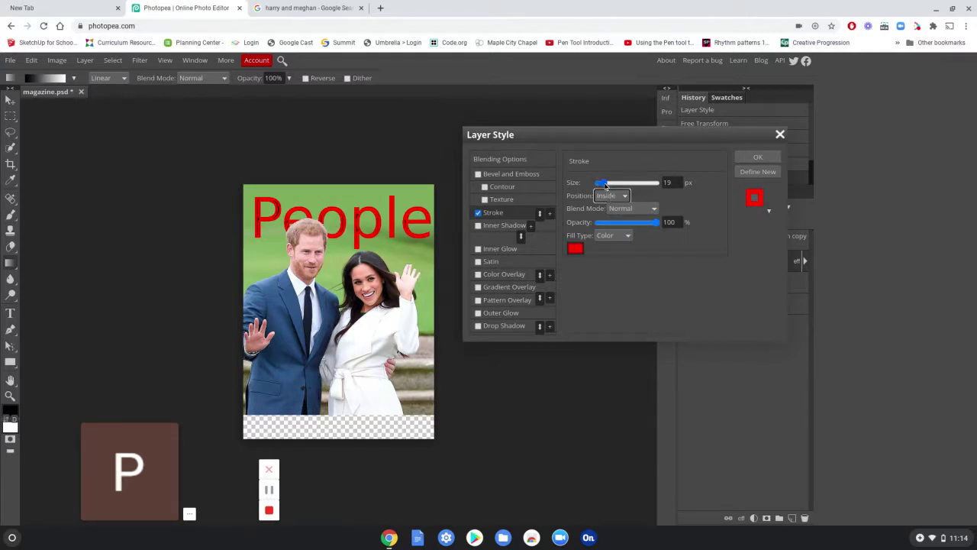
{"action": "left_click_drag", "start_coordinate": [605, 186], "coordinate": [600, 190]}
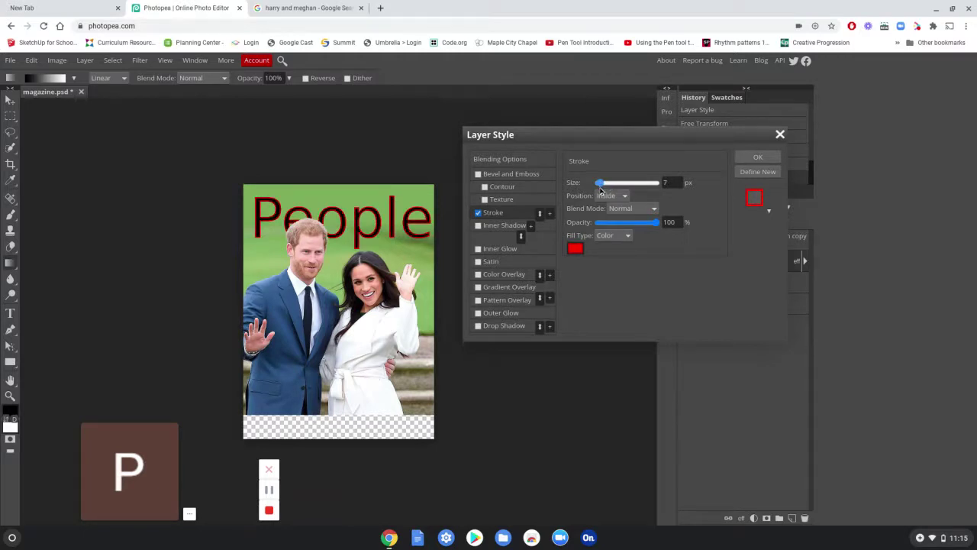
- Set the People text's stroke size to 13 px and its position to Outside
{"action": "left_click_drag", "start_coordinate": [600, 184], "coordinate": [604, 205]}
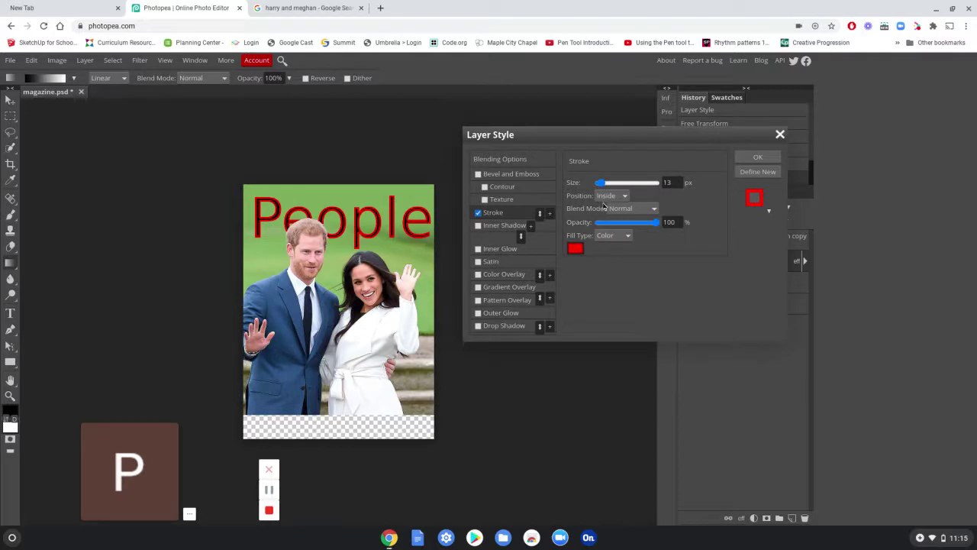
{"action": "left_click", "coordinate": [608, 196]}
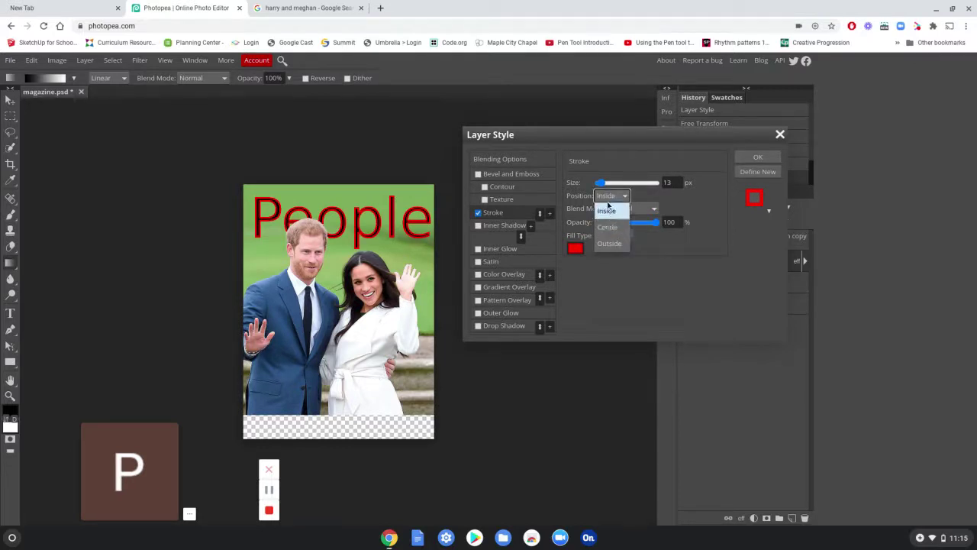
{"action": "left_click", "coordinate": [607, 243]}
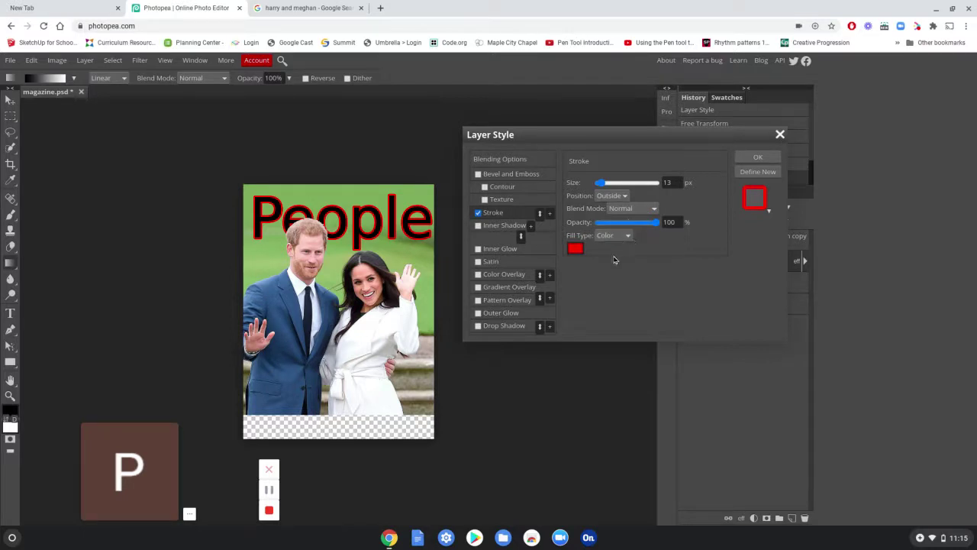
- Change the People text's stroke color to blue (001dff) and apply the layer style
{"action": "left_click", "coordinate": [575, 249]}
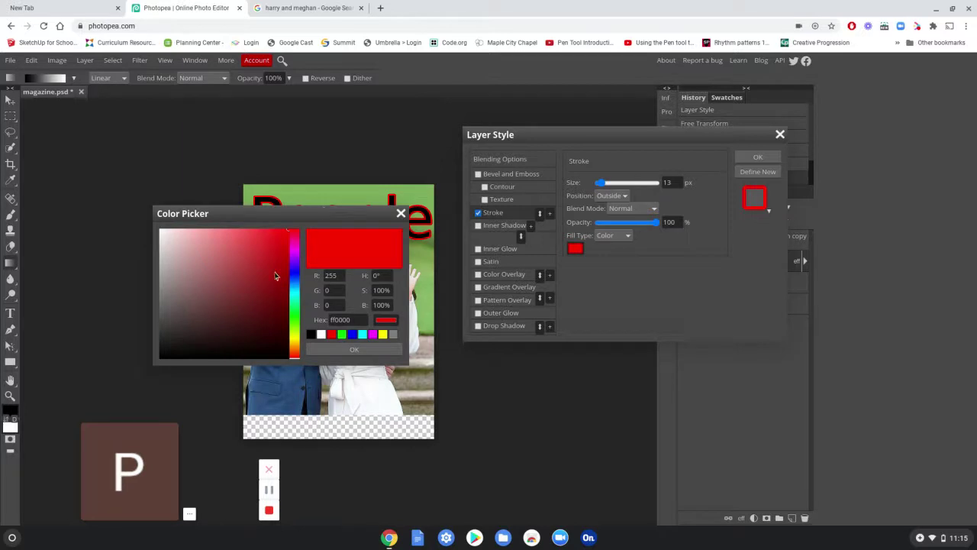
{"action": "left_click", "coordinate": [297, 275]}
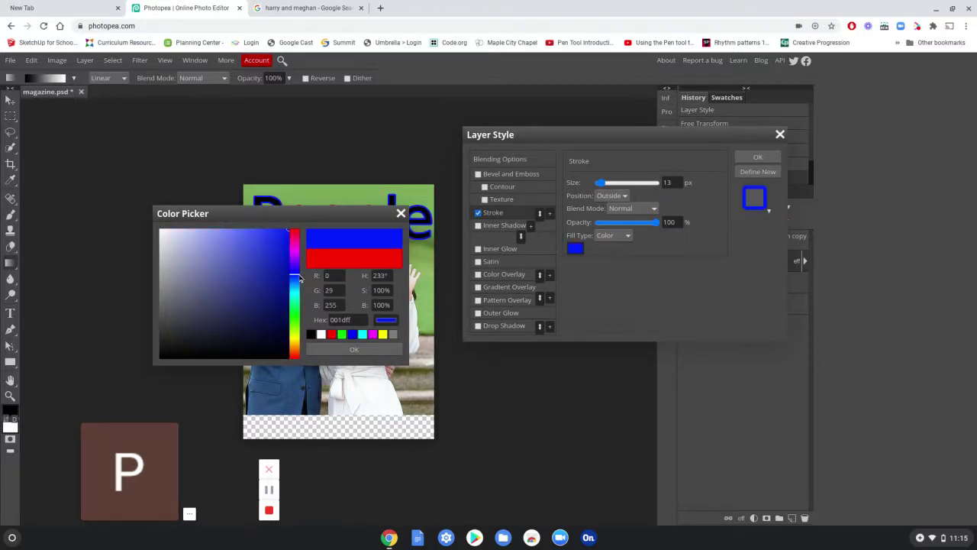
{"action": "left_click", "coordinate": [368, 351]}
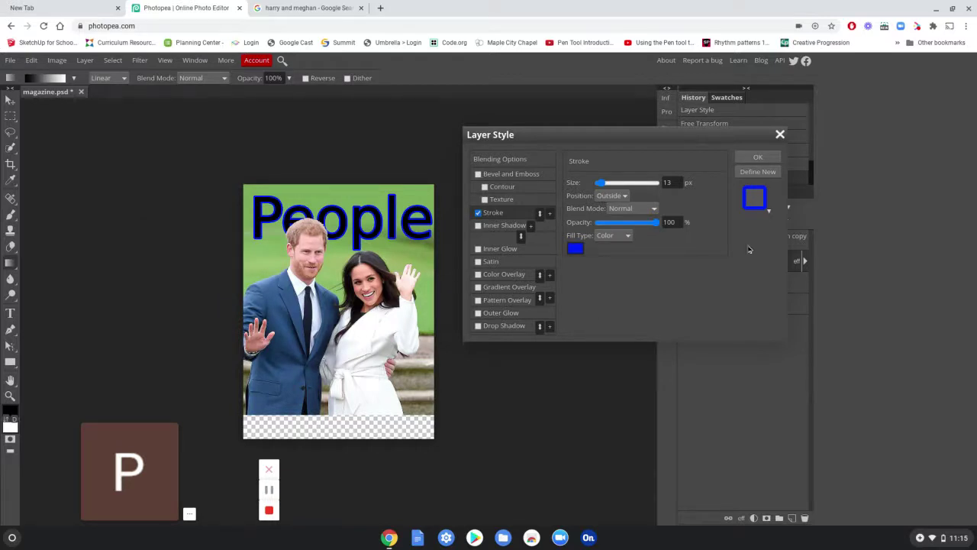
{"action": "left_click", "coordinate": [743, 161]}
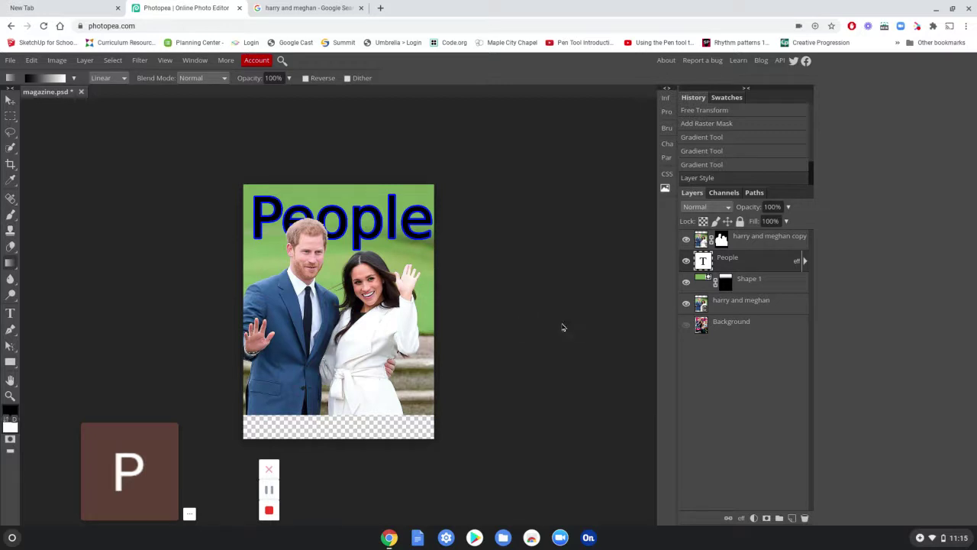
- Show the Background layer and hide all four layers above it to view the original magazine cover
{"action": "left_click", "coordinate": [686, 324]}
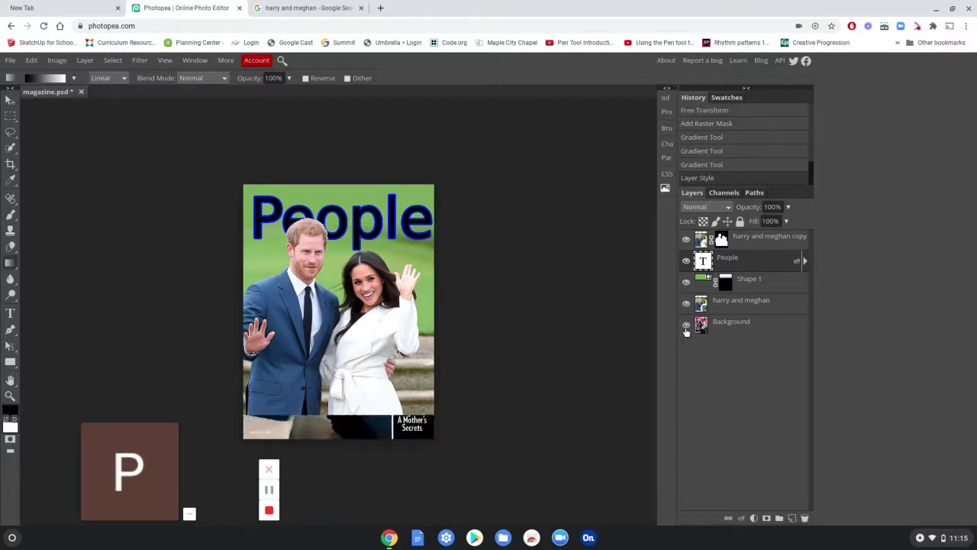
{"action": "left_click", "coordinate": [685, 303]}
{"action": "left_click", "coordinate": [686, 282]}
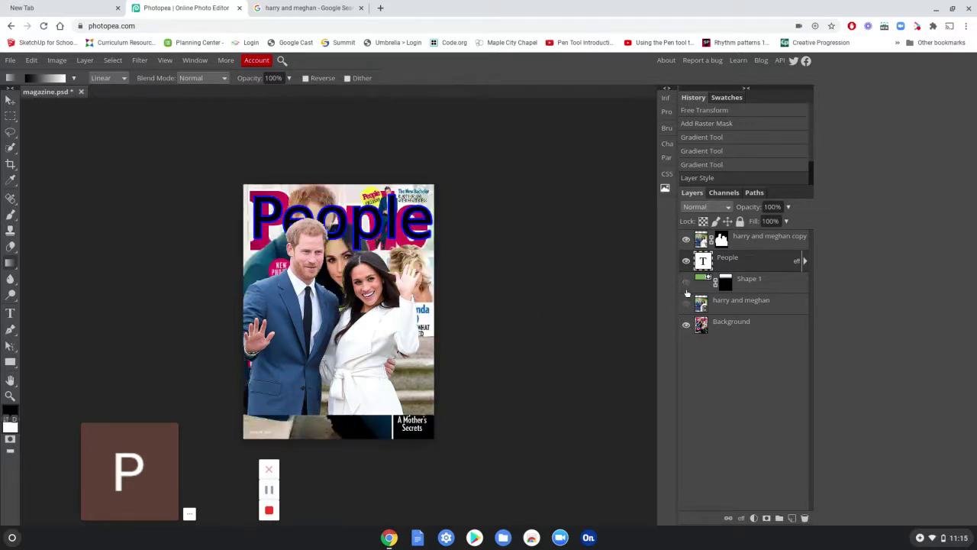
{"action": "left_click", "coordinate": [685, 261]}
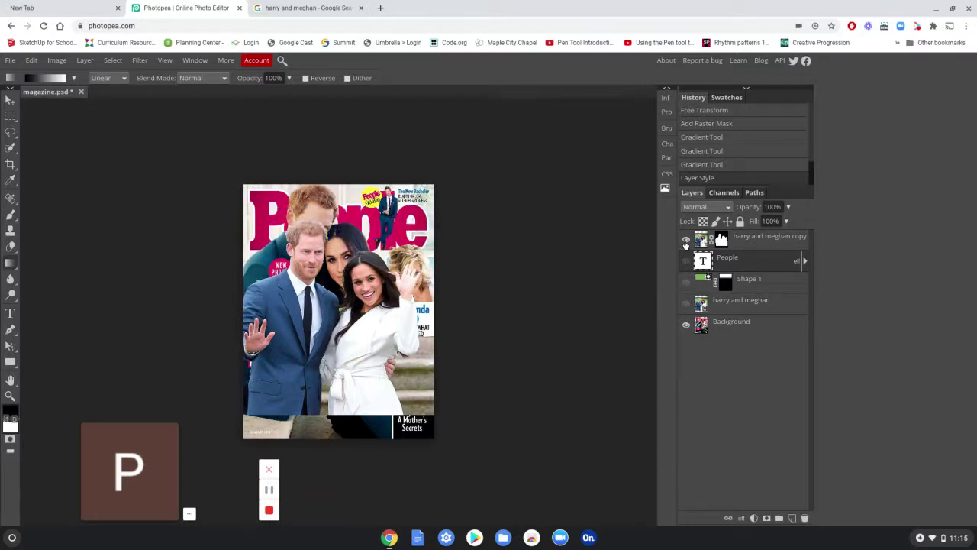
{"action": "left_click", "coordinate": [685, 240]}
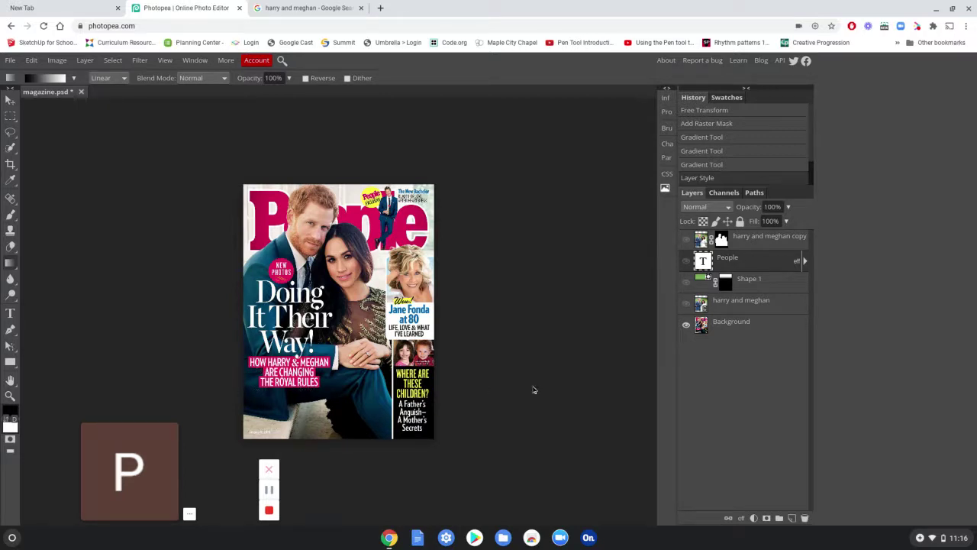
- Show the harry and meghan copy, People, Shape 1 and harry and meghan layers over the original cover again
{"action": "left_click", "coordinate": [748, 247]}
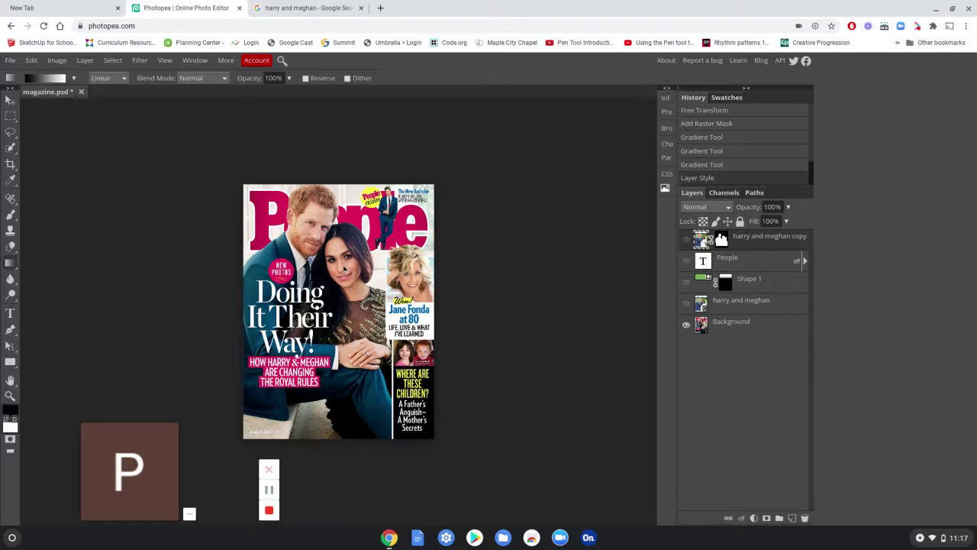
{"action": "left_click", "coordinate": [685, 239]}
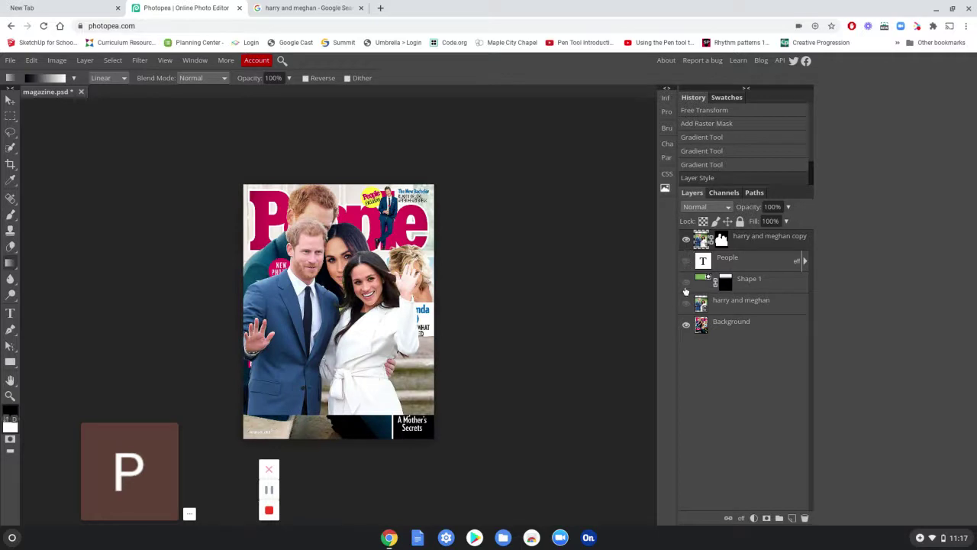
{"action": "left_click", "coordinate": [686, 261]}
{"action": "left_click", "coordinate": [686, 289]}
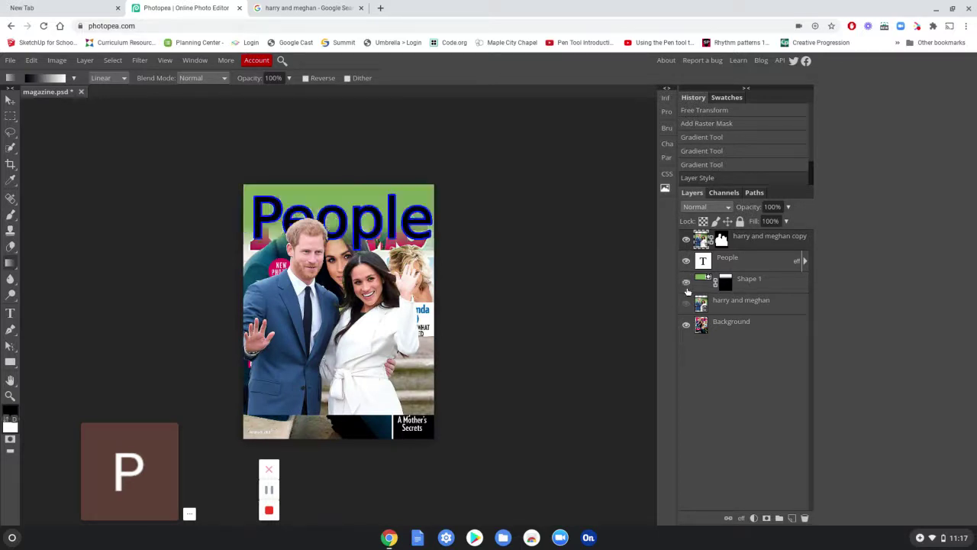
{"action": "left_click", "coordinate": [686, 305]}
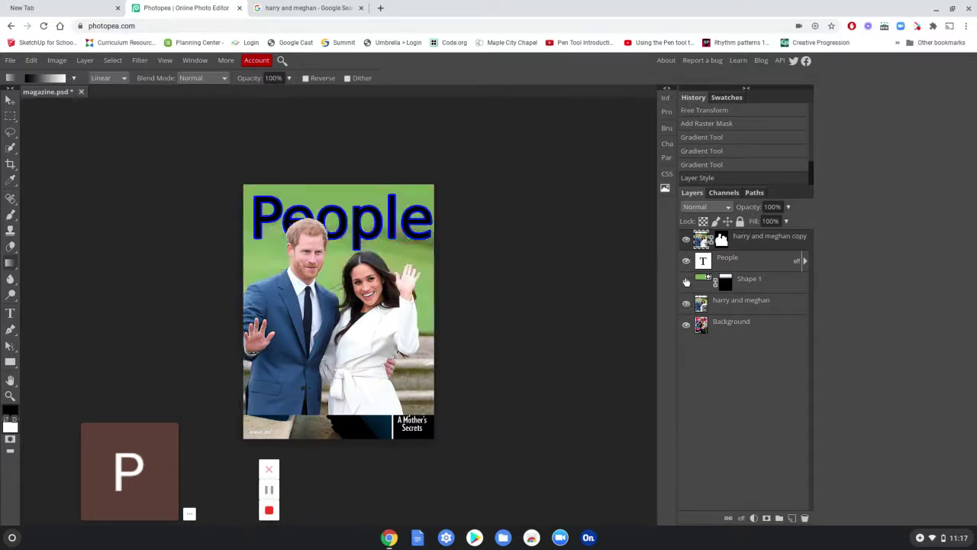
- Isolate the harry and meghan photo layer by hiding Shape 1, People, harry and meghan copy and Background
{"action": "left_click", "coordinate": [686, 282]}
{"action": "left_click", "coordinate": [687, 261]}
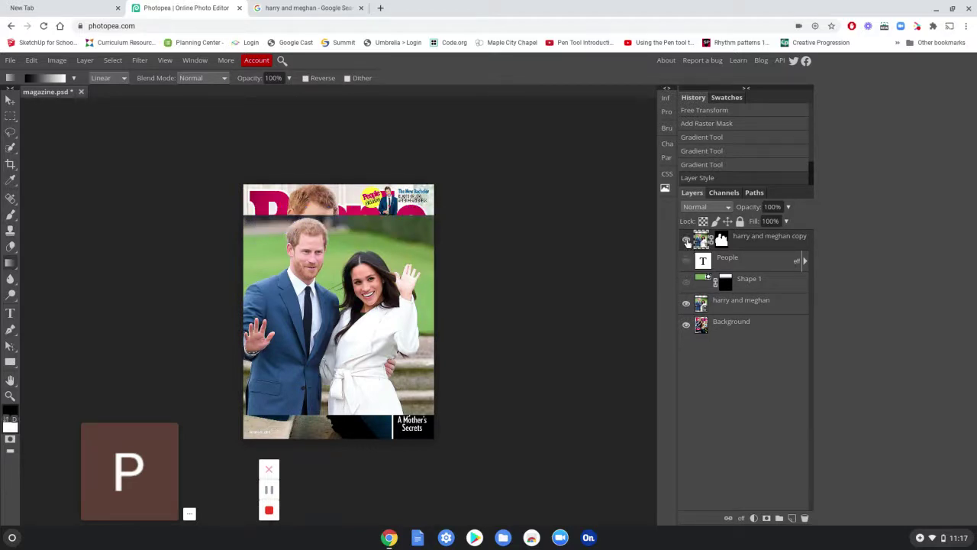
{"action": "left_click", "coordinate": [687, 241]}
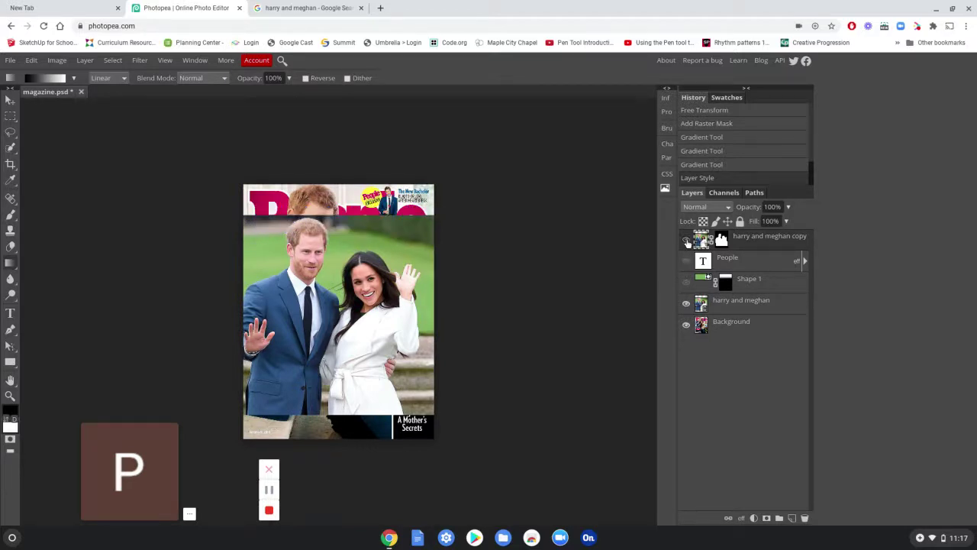
{"action": "left_click", "coordinate": [686, 326]}
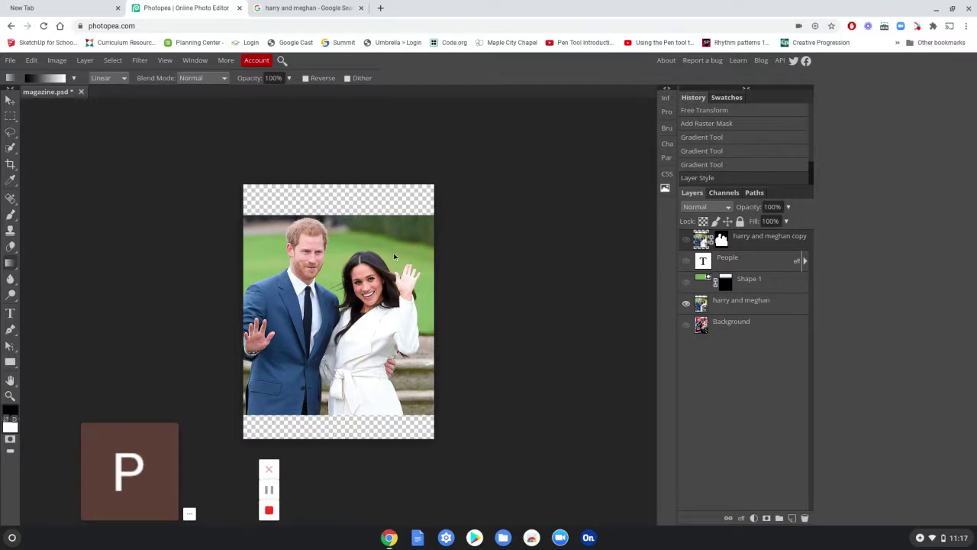
- Select the harry and meghan copy layer and show it alone to inspect the masked cutout of the couple
{"action": "left_click", "coordinate": [725, 306]}
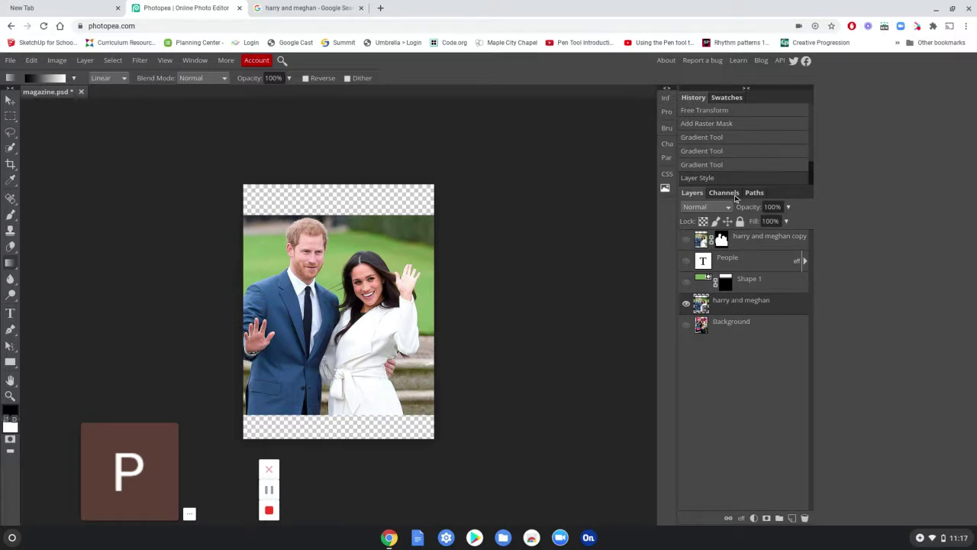
{"action": "left_click", "coordinate": [737, 243]}
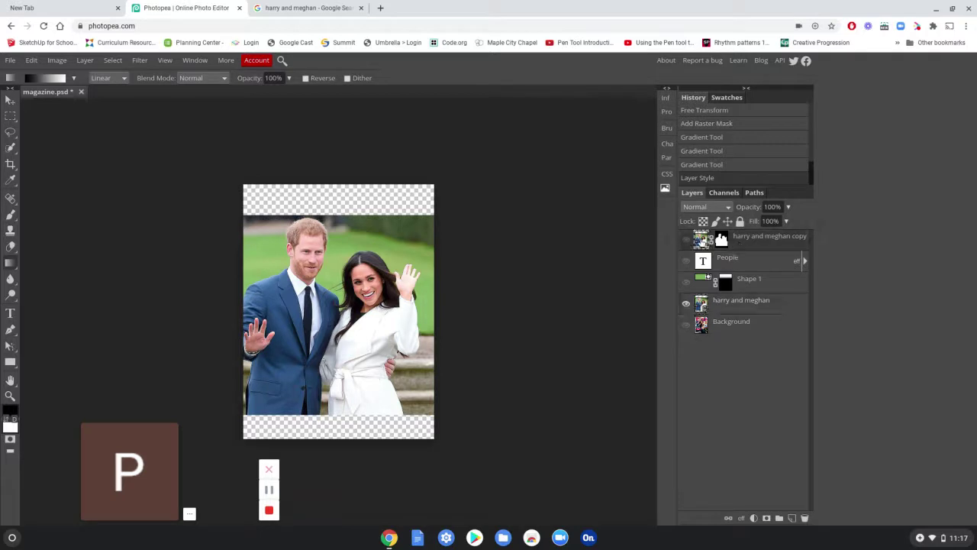
{"action": "left_click", "coordinate": [685, 241]}
{"action": "left_click", "coordinate": [686, 303]}
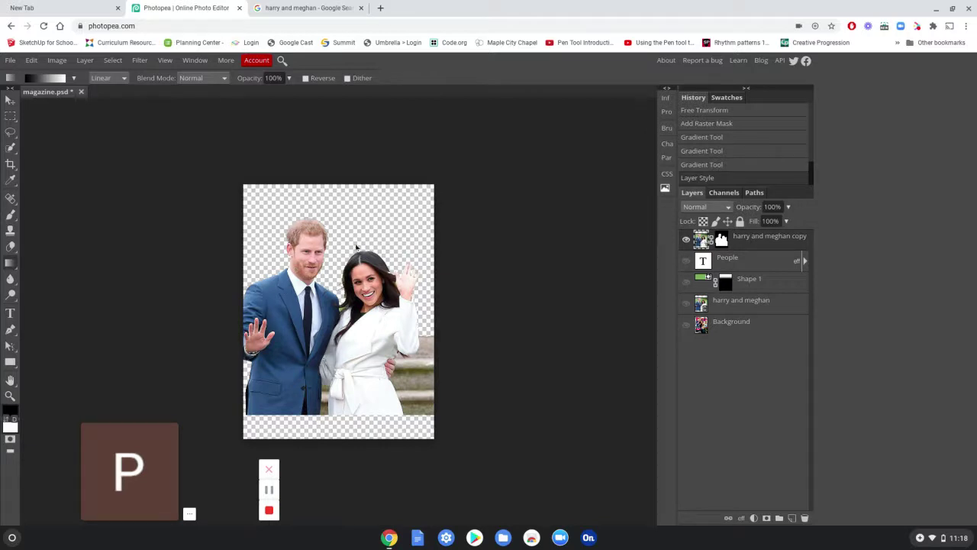
- Show the People text behind the cutout and toggle the harry and meghan photo layer on and off to compare
{"action": "left_click", "coordinate": [686, 262]}
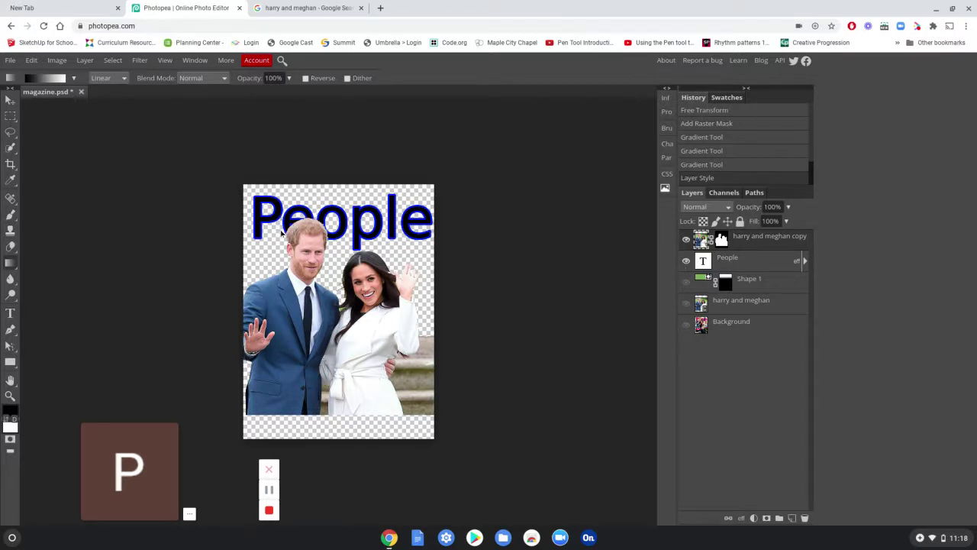
{"action": "left_click", "coordinate": [686, 304]}
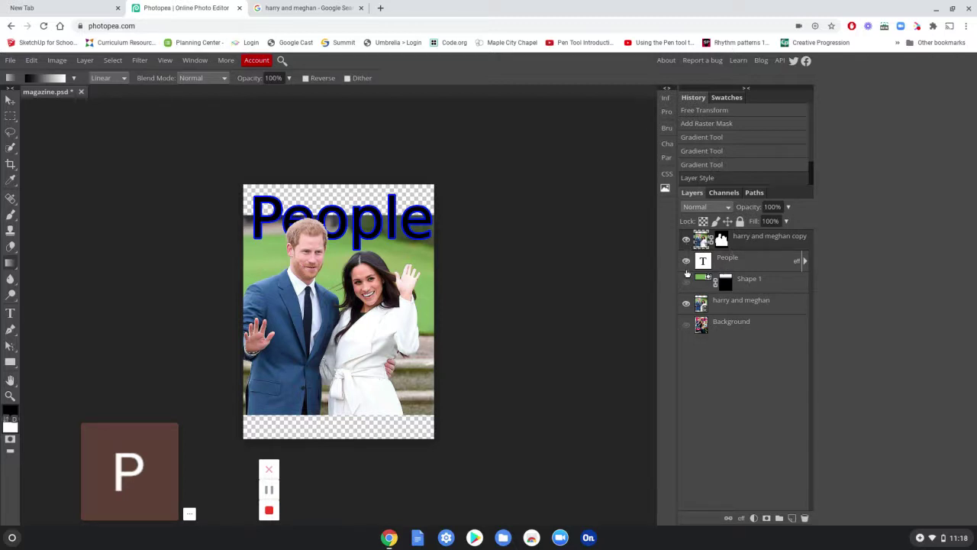
{"action": "left_click", "coordinate": [686, 304]}
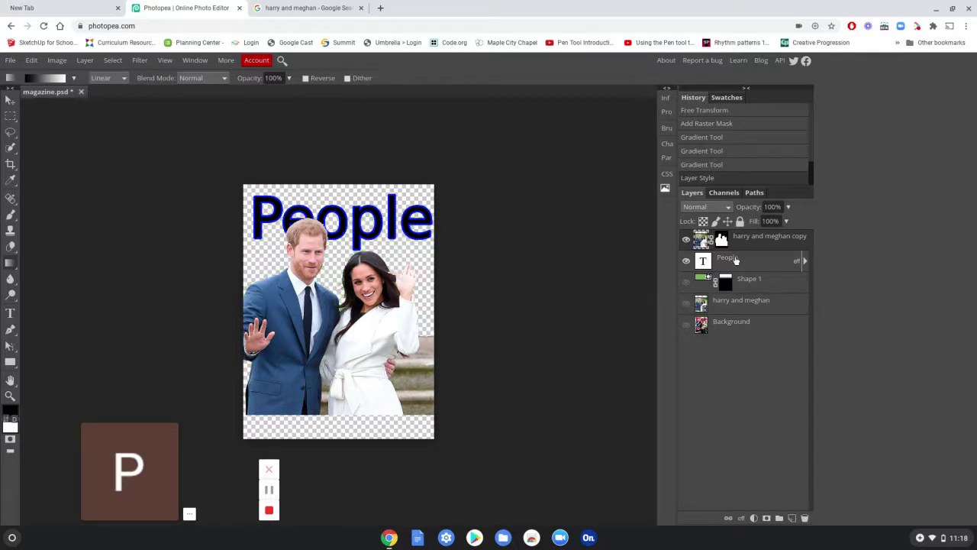
- Toggle the Shape 1 layer's visibility to examine the green fade, and show the harry and meghan photo layer
{"action": "left_click", "coordinate": [687, 283]}
{"action": "left_click", "coordinate": [687, 284]}
{"action": "left_click", "coordinate": [687, 284]}
{"action": "left_click", "coordinate": [687, 284]}
{"action": "left_click", "coordinate": [686, 304]}
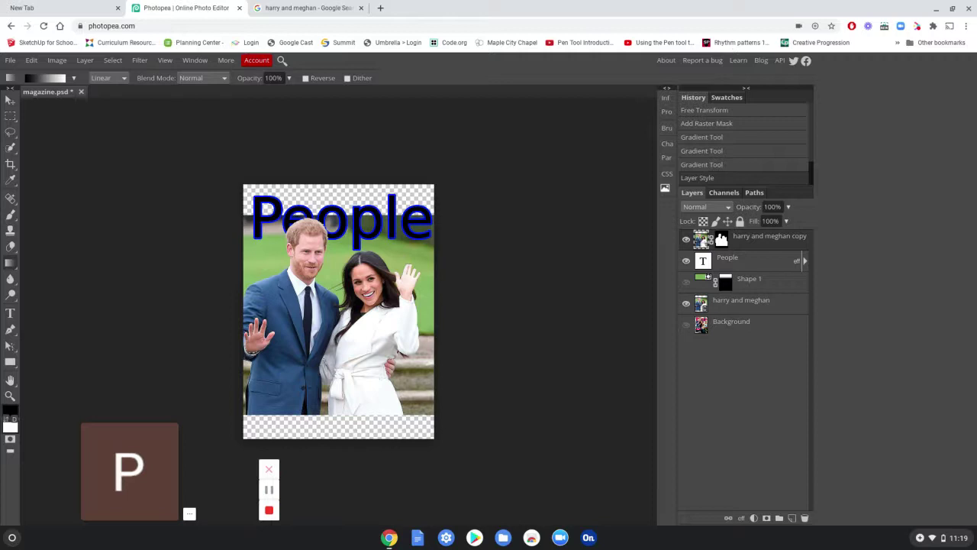
- Turn the Background layer back on and hide the photo, People text and cutout layers to view only the original cover
{"action": "left_click", "coordinate": [685, 326]}
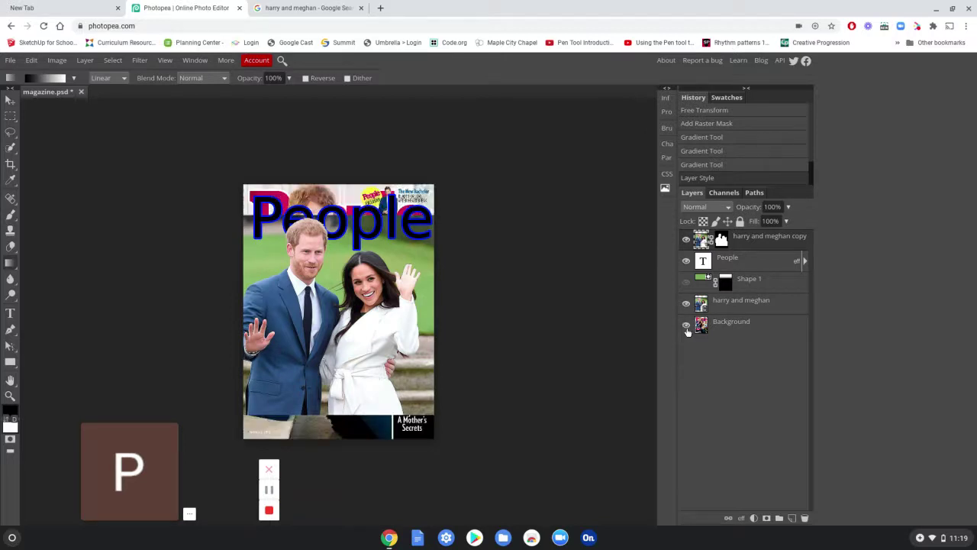
{"action": "left_click", "coordinate": [685, 303]}
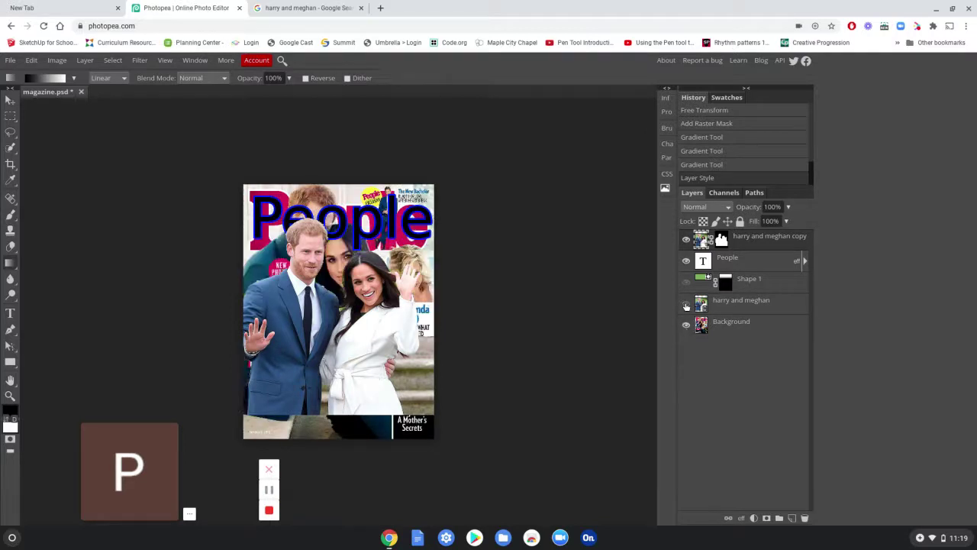
{"action": "left_click", "coordinate": [685, 261]}
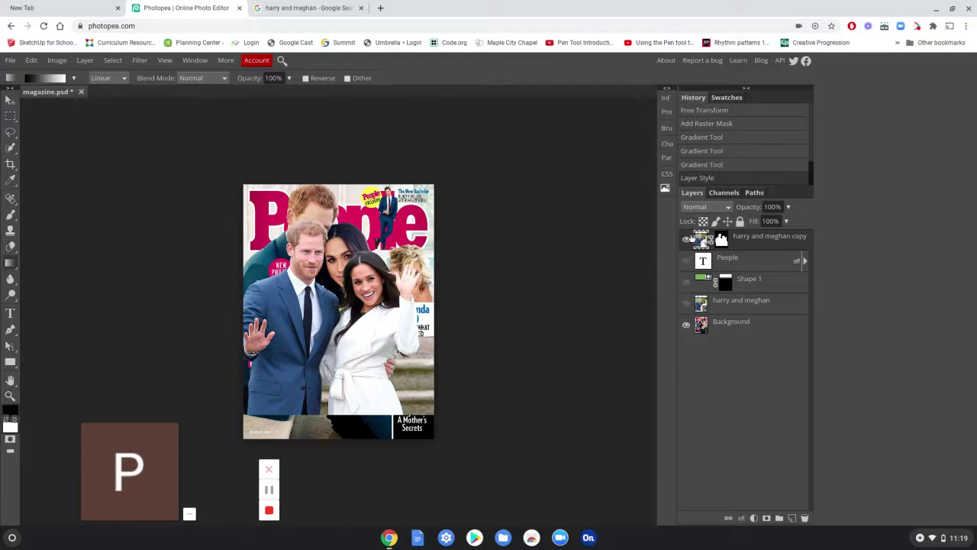
{"action": "left_click", "coordinate": [686, 239]}
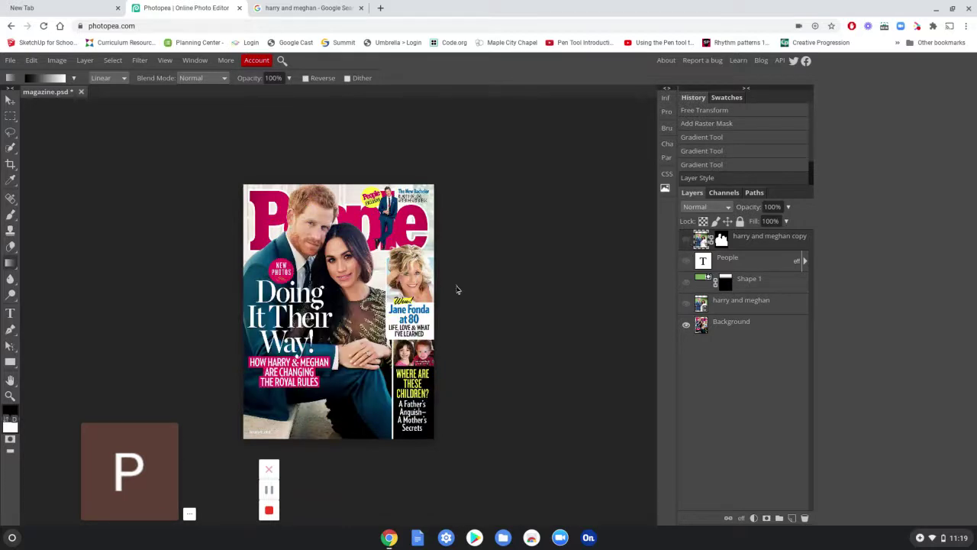